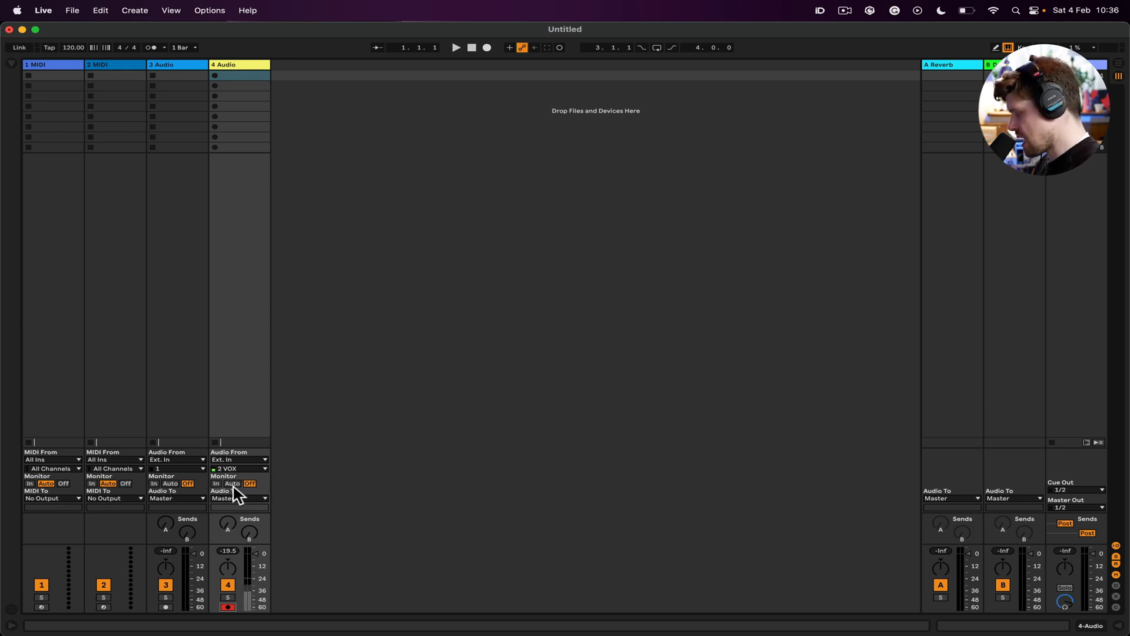
Step: Record an audio clip into the first slot of the 4 Audio track
left_click(216, 76)
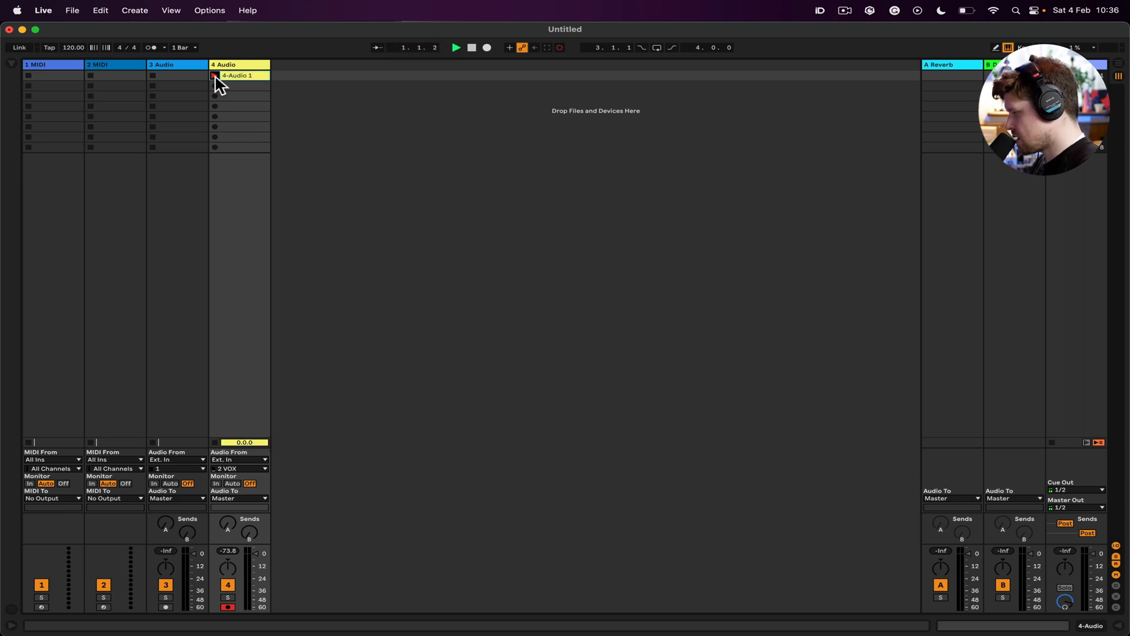
left_click(215, 76)
Step: Switch to the arrangement timeline and record audio on the 4 Audio track starting at bar 4
key("Tab")
left_click(911, 285)
left_click(56, 272)
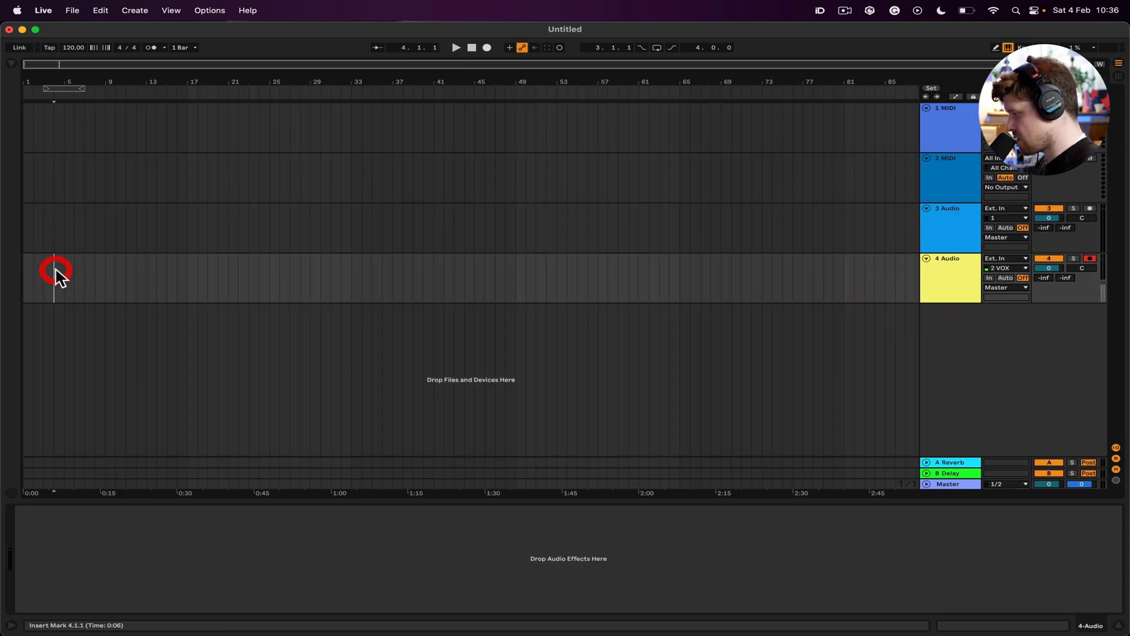
left_click(487, 48)
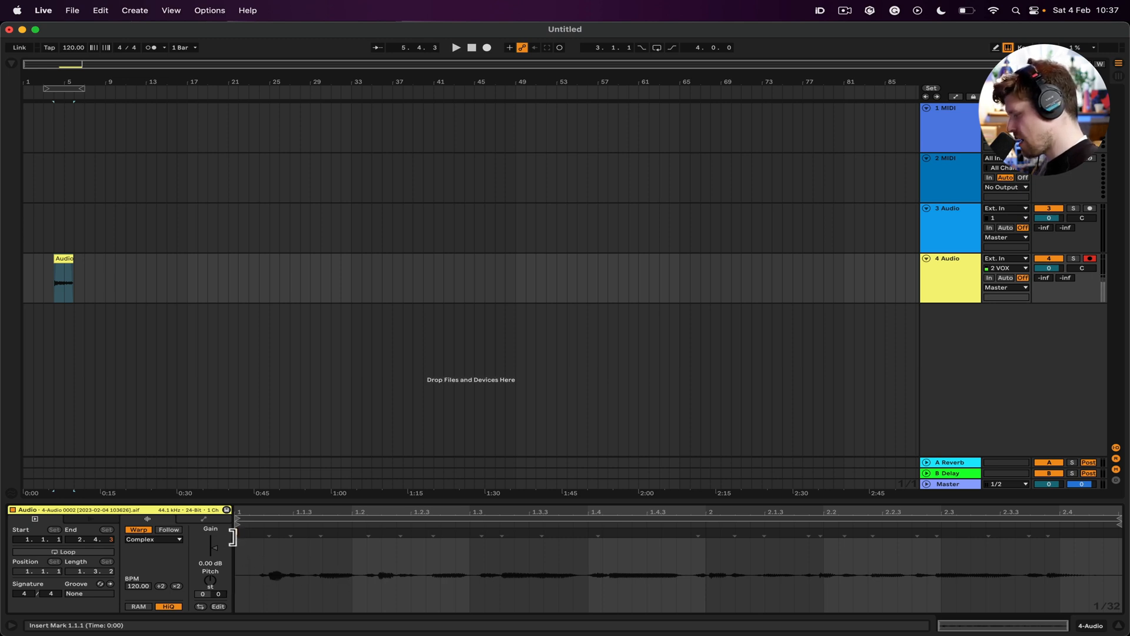
Step: Loop the arrangement over the recorded clip on 4 Audio and play it back
left_click(62, 265)
left_click(63, 260)
key("super+l")
key("space")
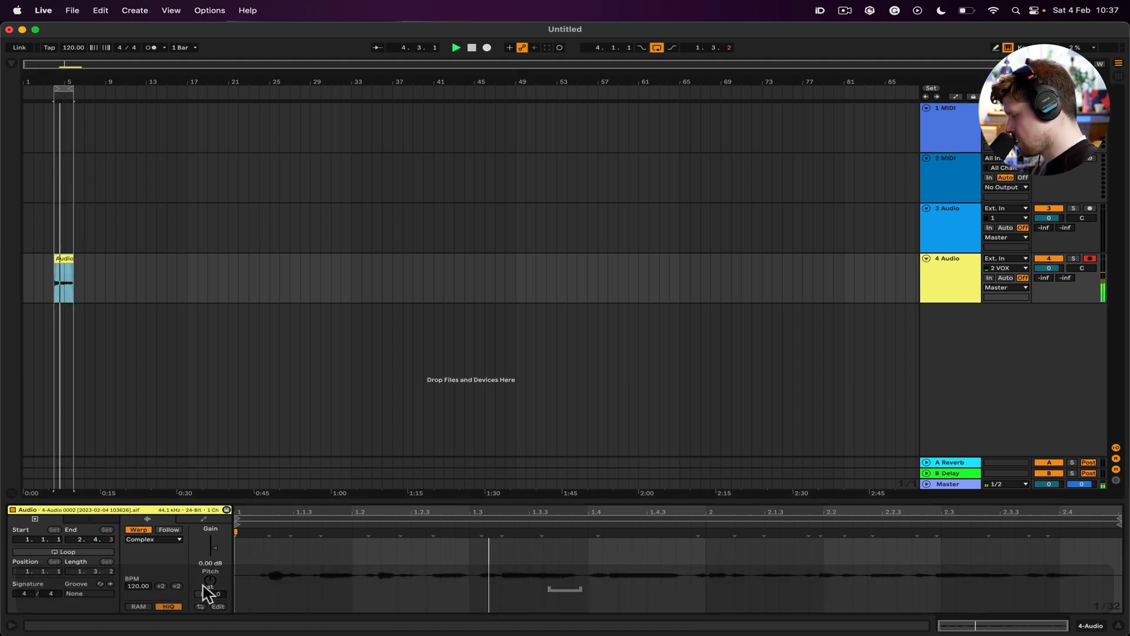
Step: Try transposing the looping clip down to -20 semitones during playback
left_click_drag(209, 582, 209, 603)
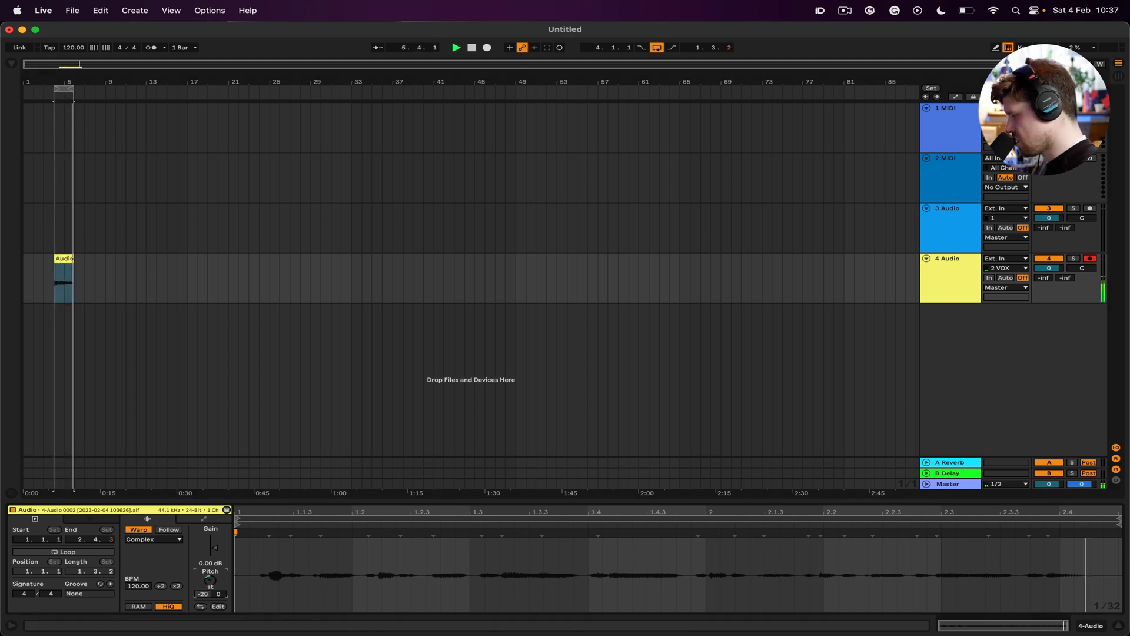
key("space")
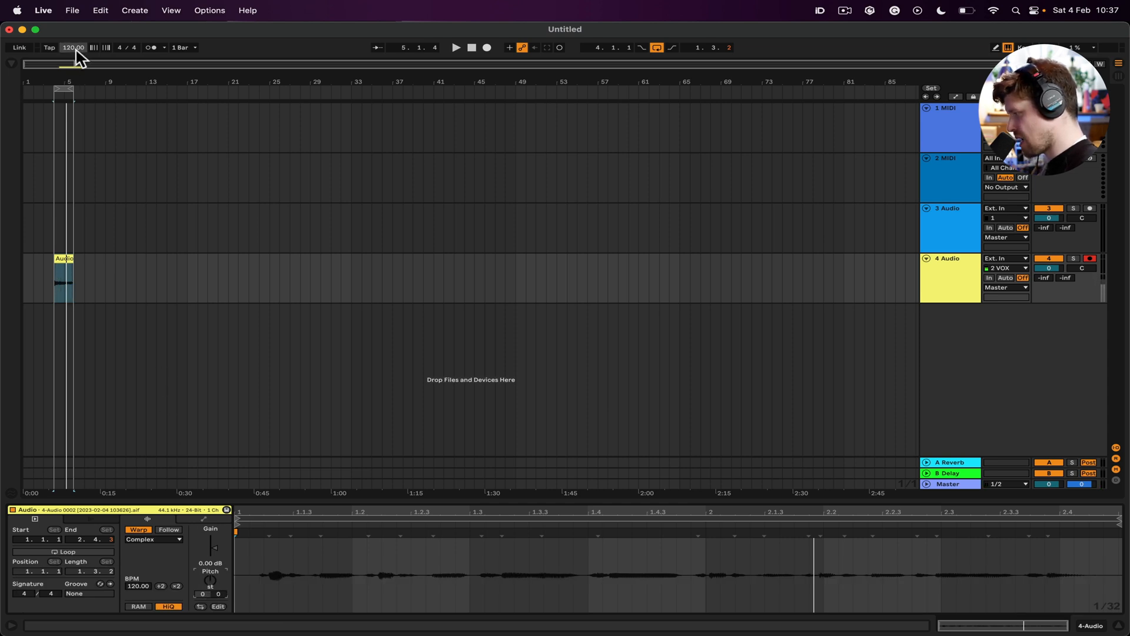
Step: Try lowering the song tempo while the looped clip plays, and reset it to its default
key("space")
left_click_drag(70, 48, 70, 118)
key("space")
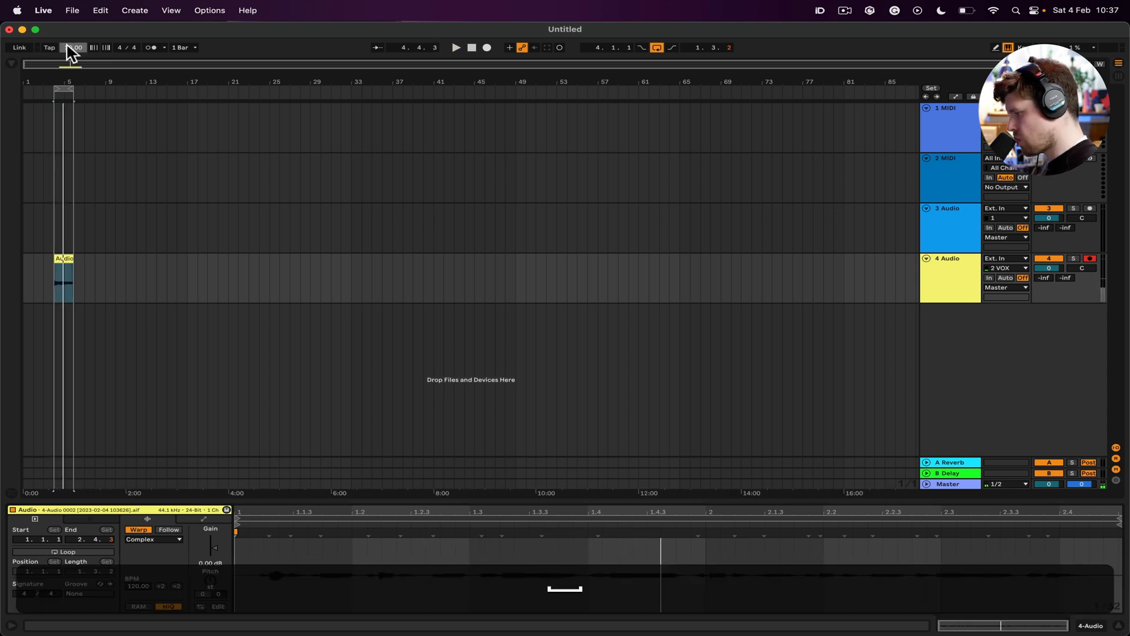
double_click(67, 47)
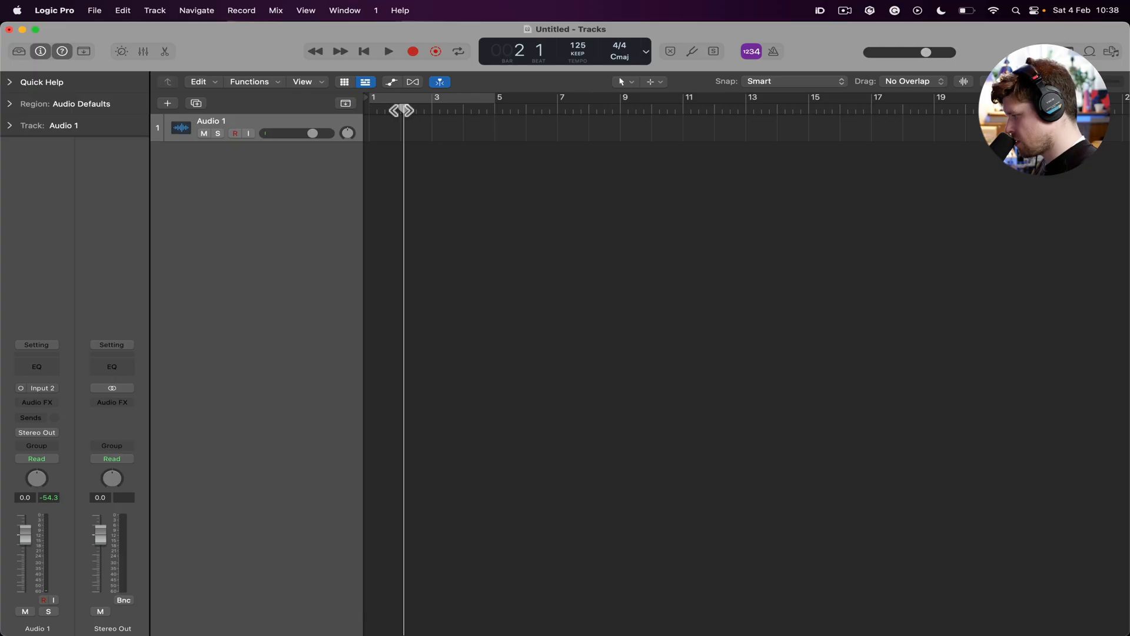
Step: Switch to Logic Pro and record a region on Audio 1 from the start of bar 1
left_click(362, 108)
left_click(412, 52)
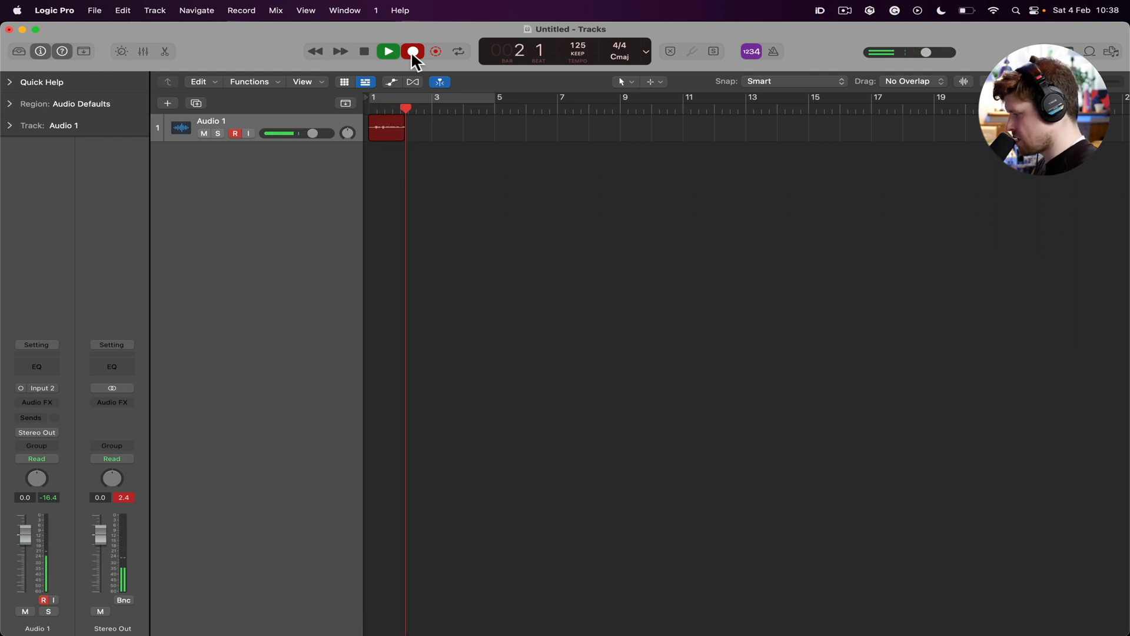
key("space")
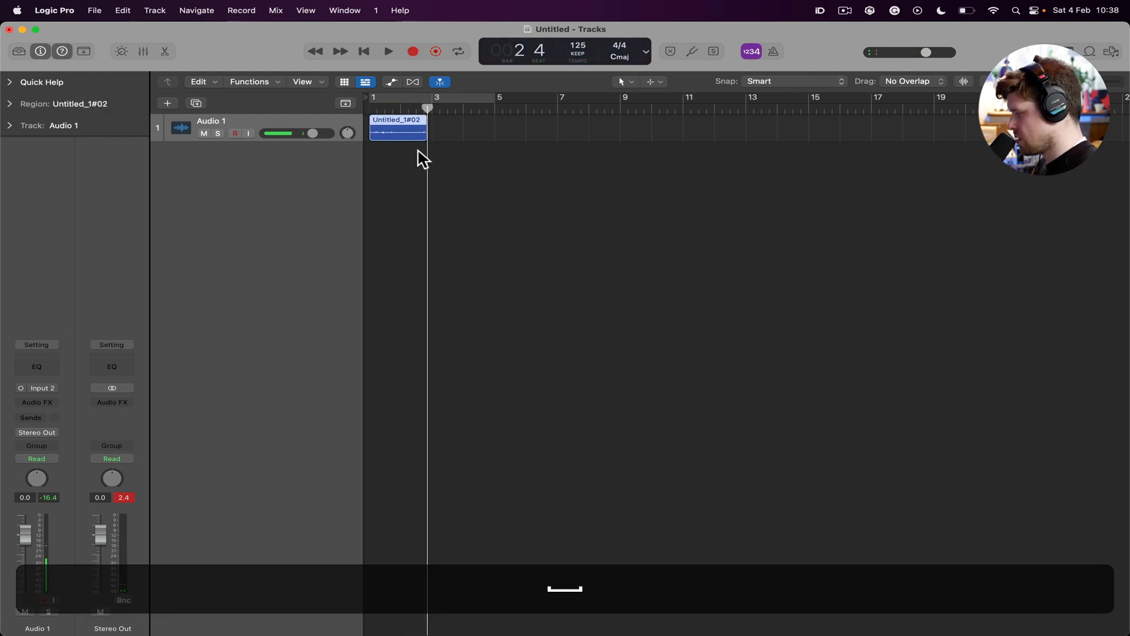
Step: Play back the recorded region on Audio 1 from bar 1
left_click(369, 107)
key("space")
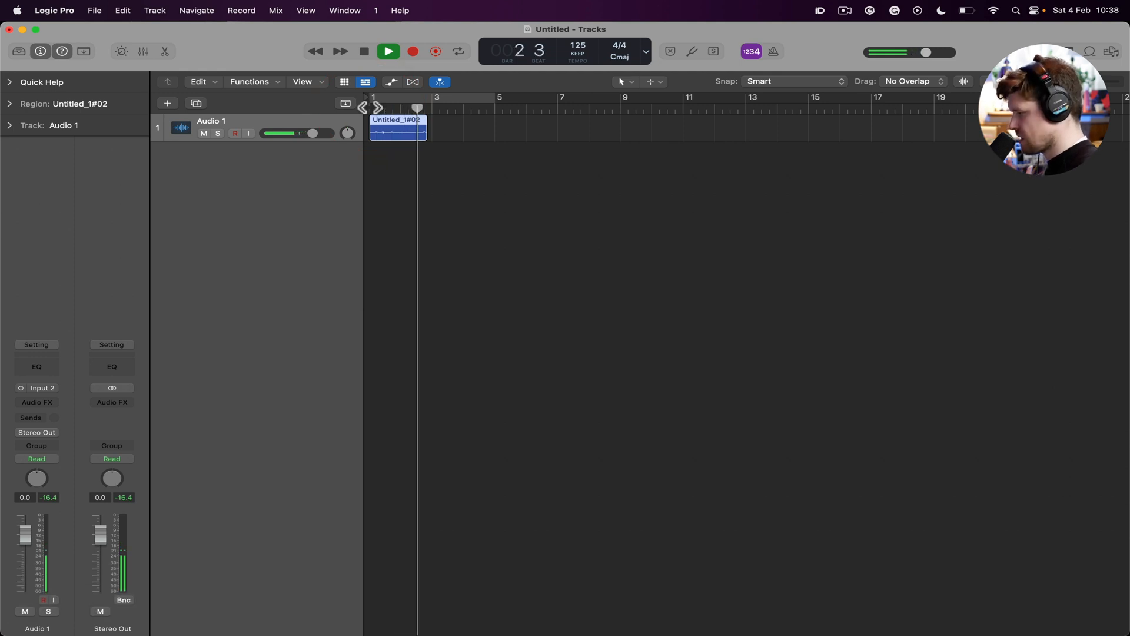
key("space")
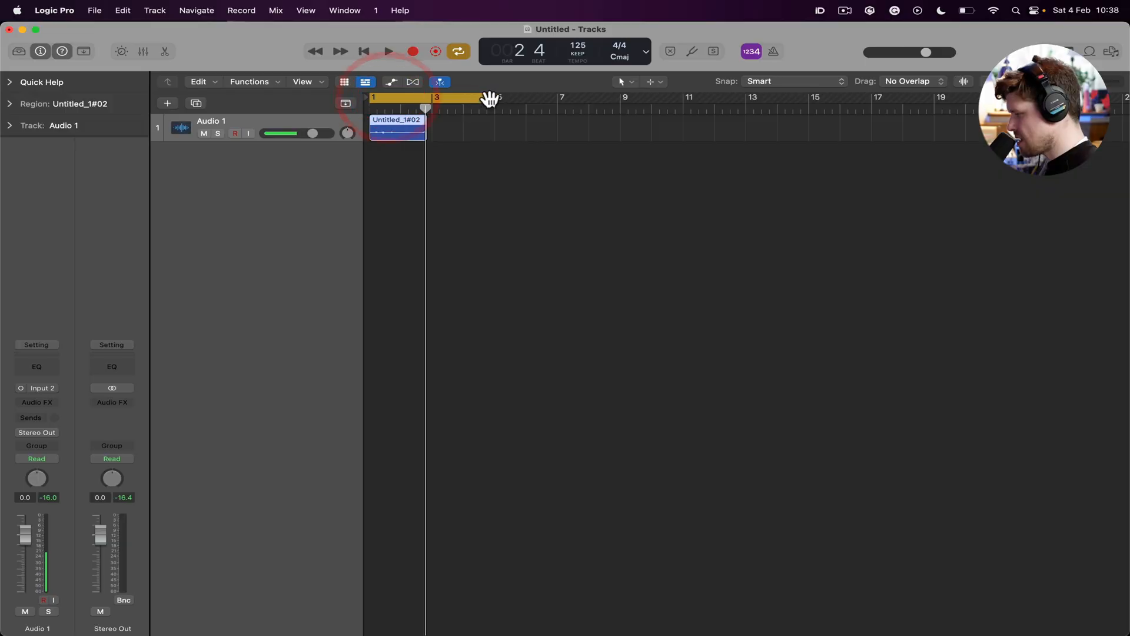
Step: Set the cycle range to bars 1 through 3 and record further takes on Audio 1
left_click_drag(489, 99, 428, 101)
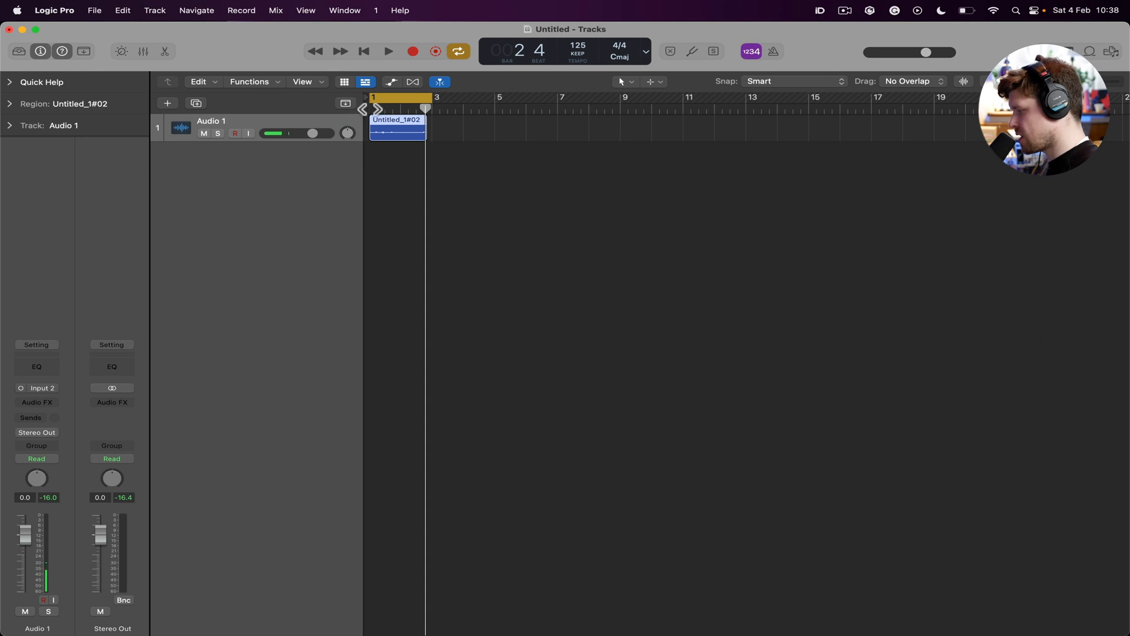
left_click(413, 51)
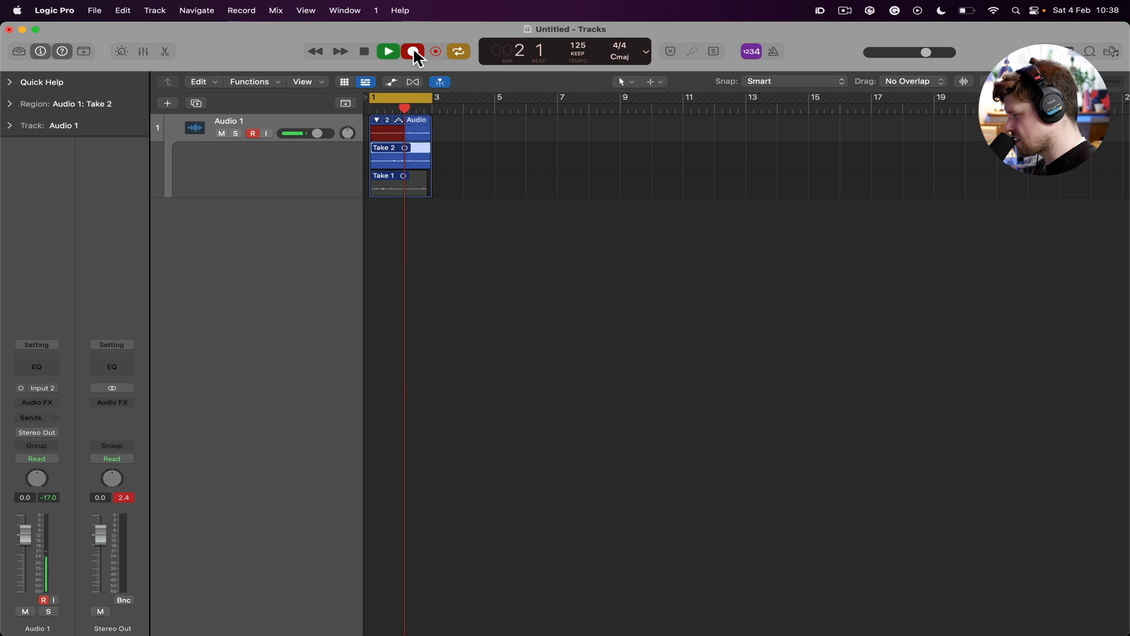
key("space")
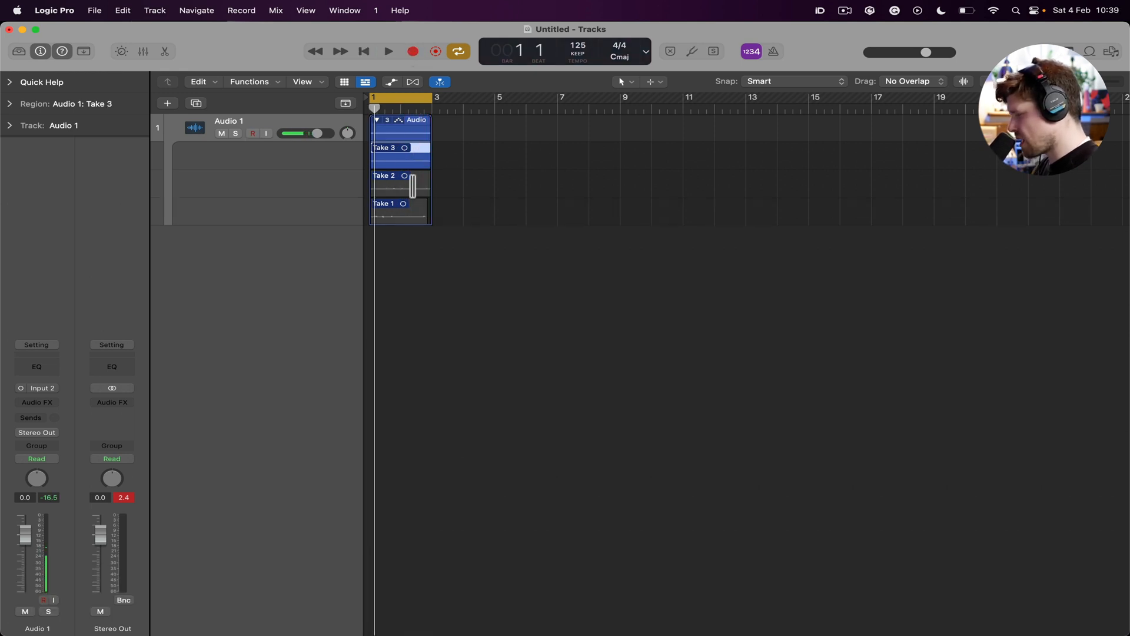
Step: Comp the Audio 1 takes by choosing sections of Take 2 and the final part of Take 1
left_click_drag(401, 184, 366, 181)
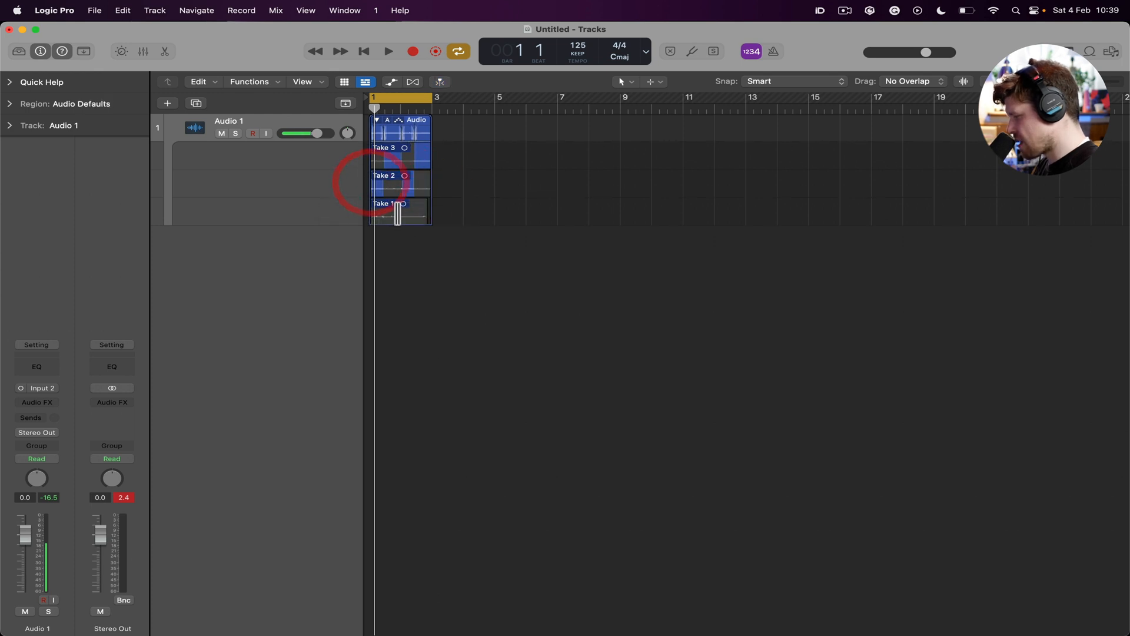
left_click_drag(417, 215, 427, 215)
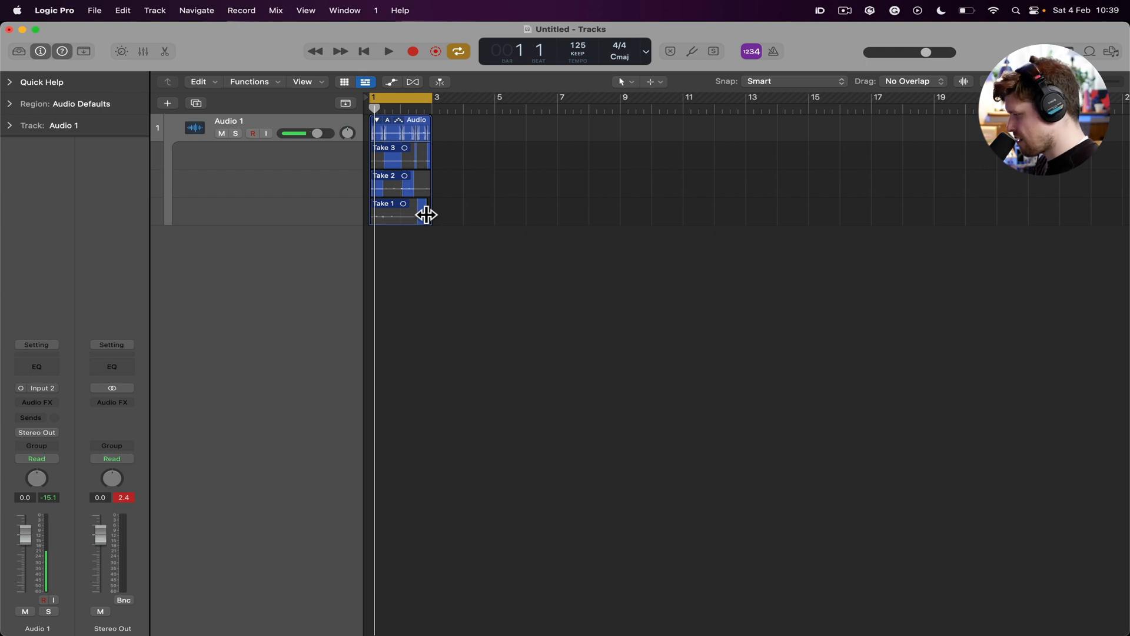
key("r")
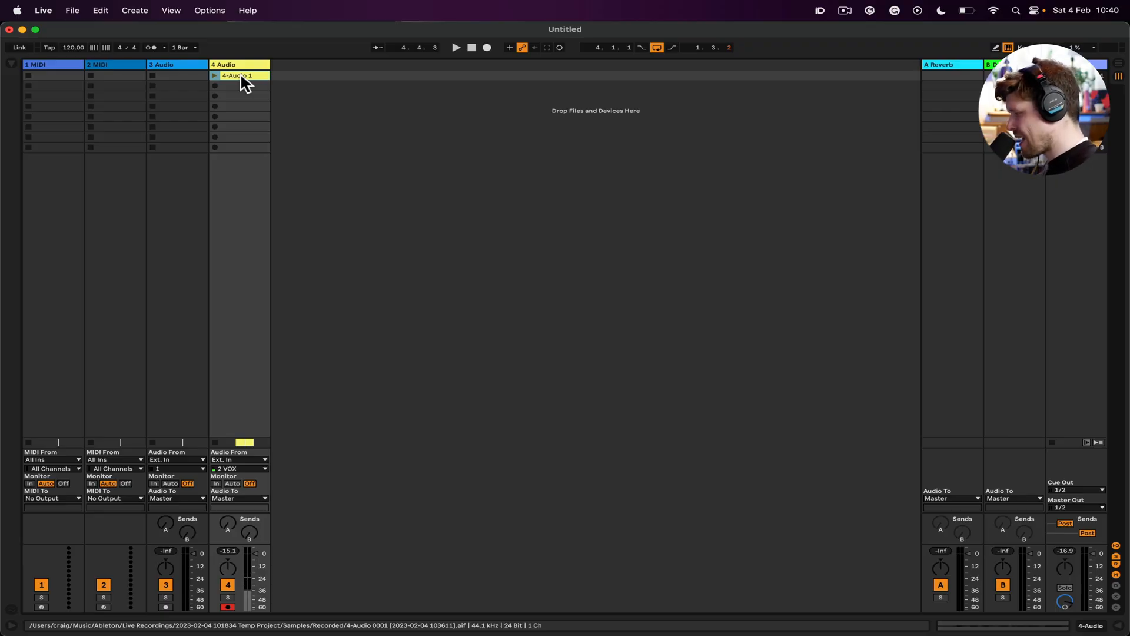
Step: Switch to Ableton Live and set the 4 Audio session clip's loop from 1.2.1 to 1.3.1
double_click(243, 78)
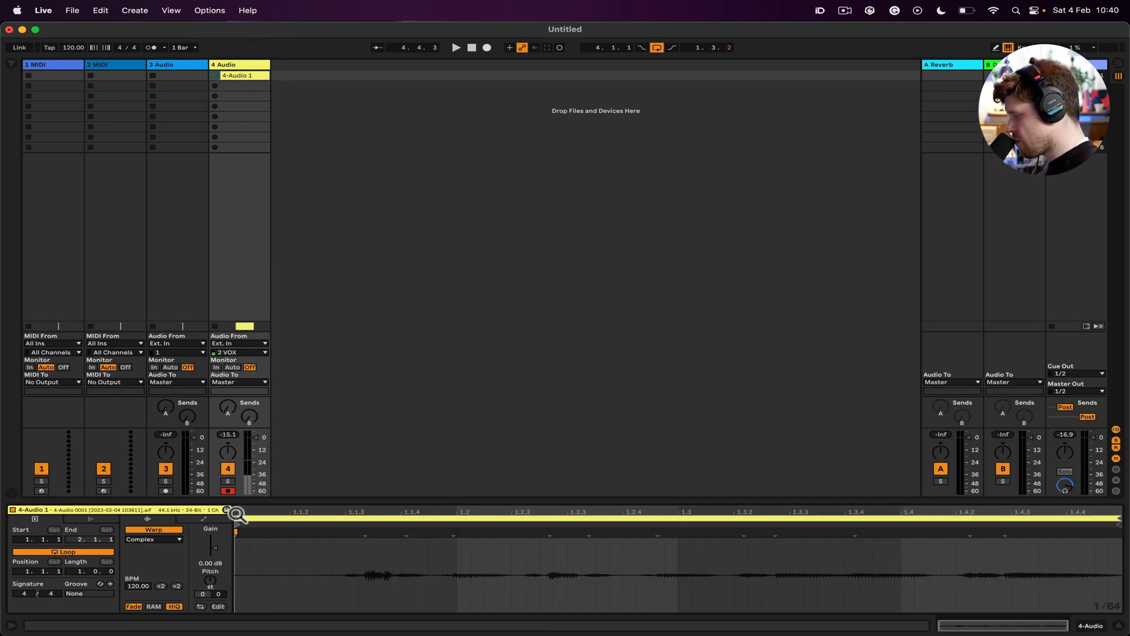
left_click_drag(235, 522, 455, 529)
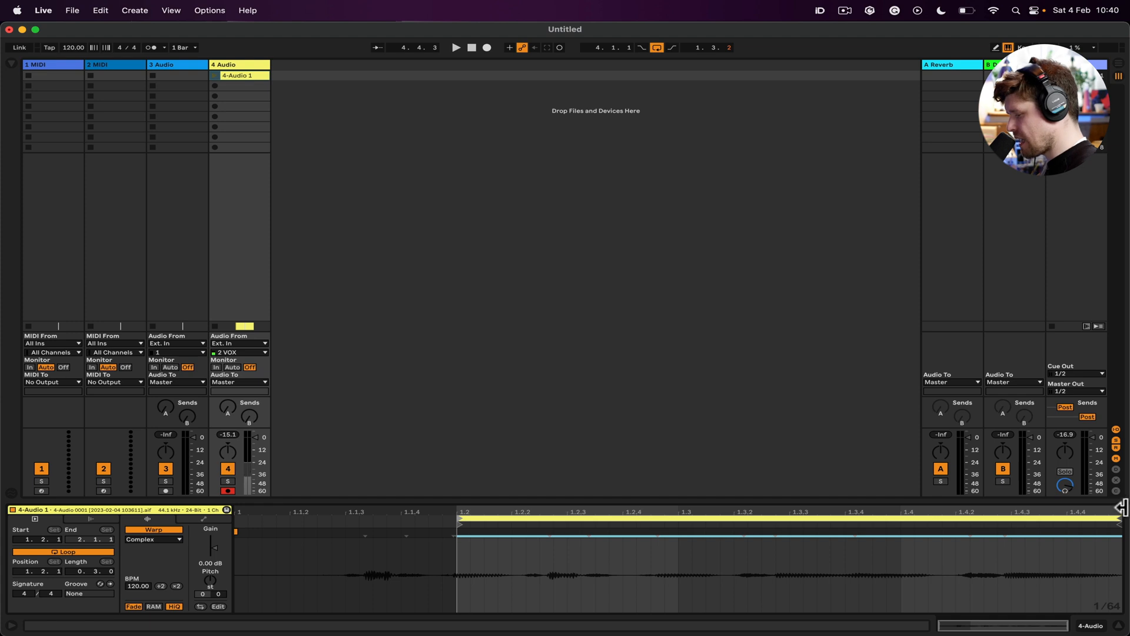
left_click_drag(1122, 507, 683, 502)
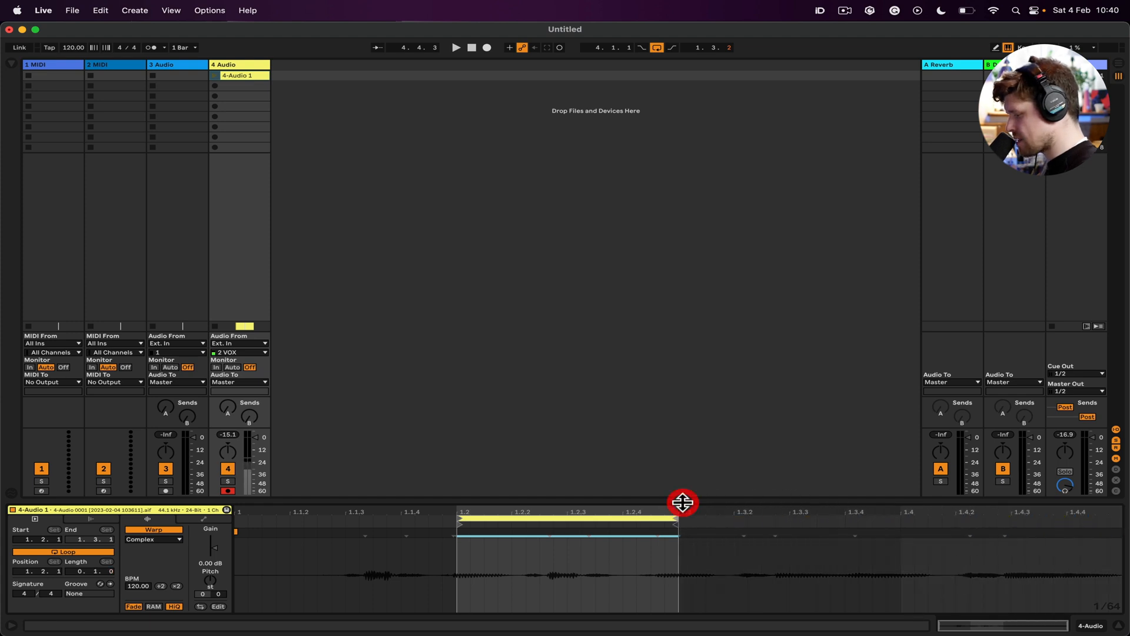
left_click_drag(568, 566, 629, 563)
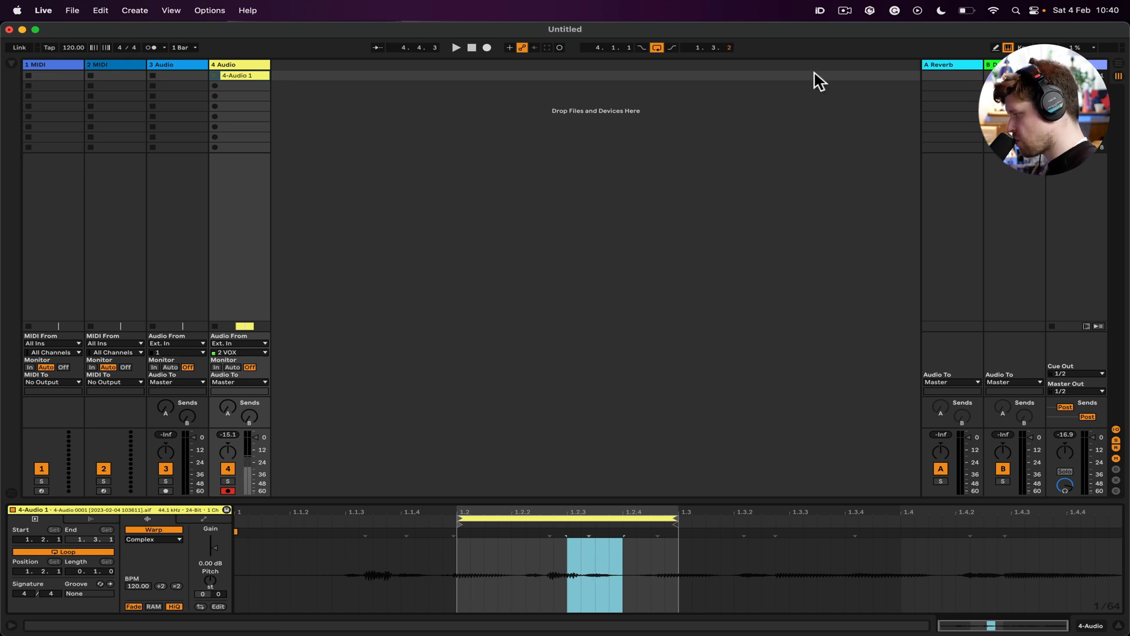
Step: Copy the session clip into the arrangement at bar 8 of the 4 Audio track
left_click(249, 77)
key("super+c")
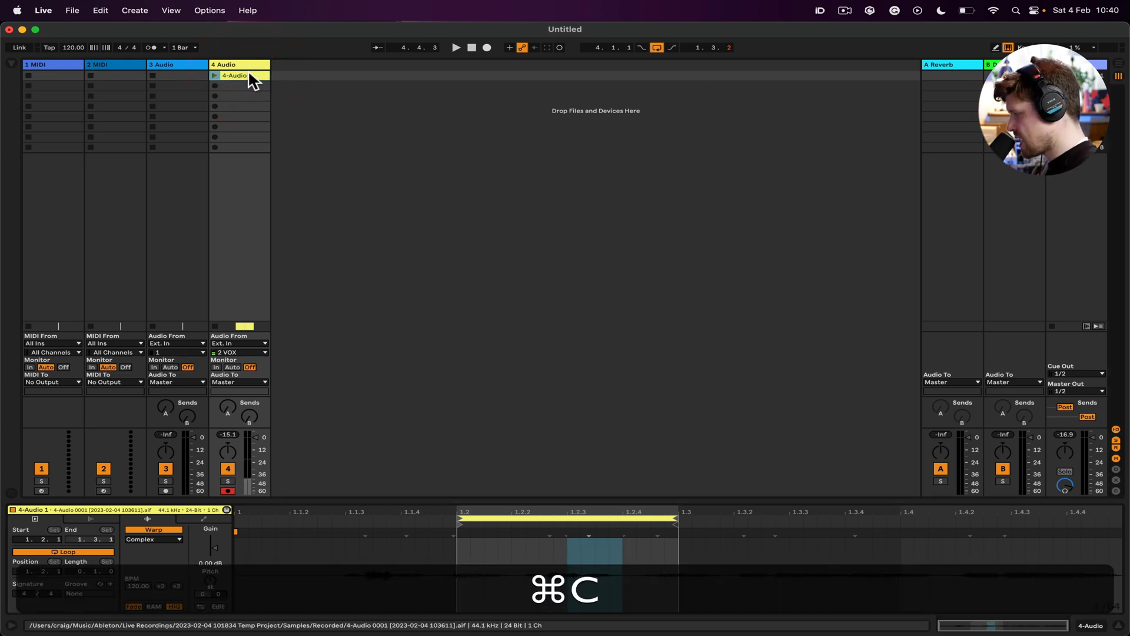
left_click(1119, 65)
left_click(94, 272)
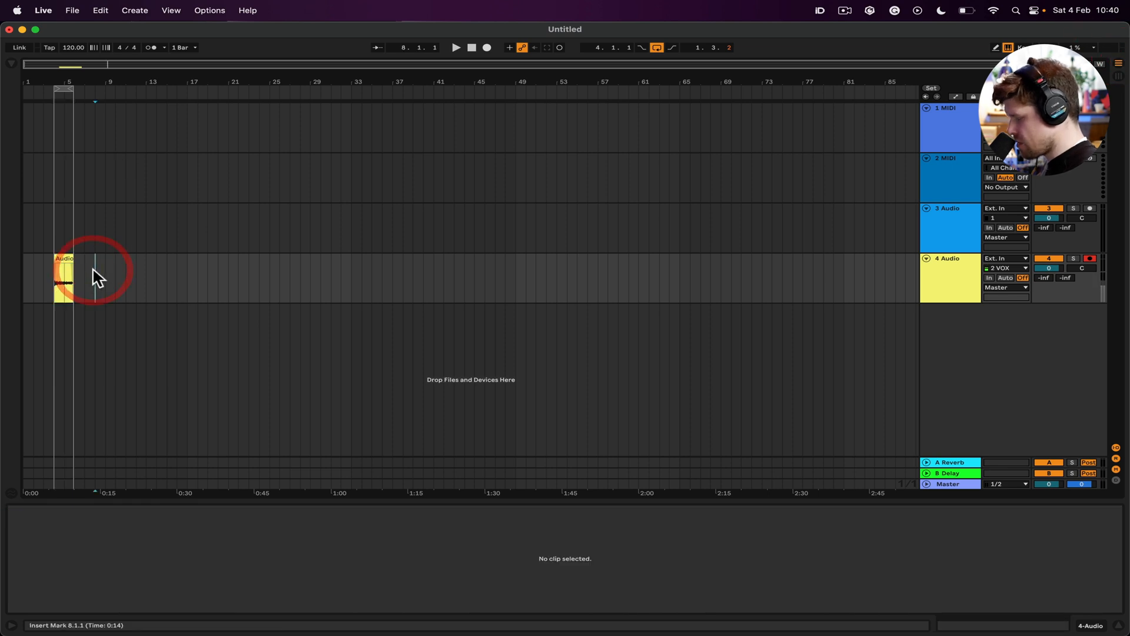
key("super+v")
Step: Split the recorded arrangement clip at bar 5 and move its second part to bar 12
left_click(64, 277)
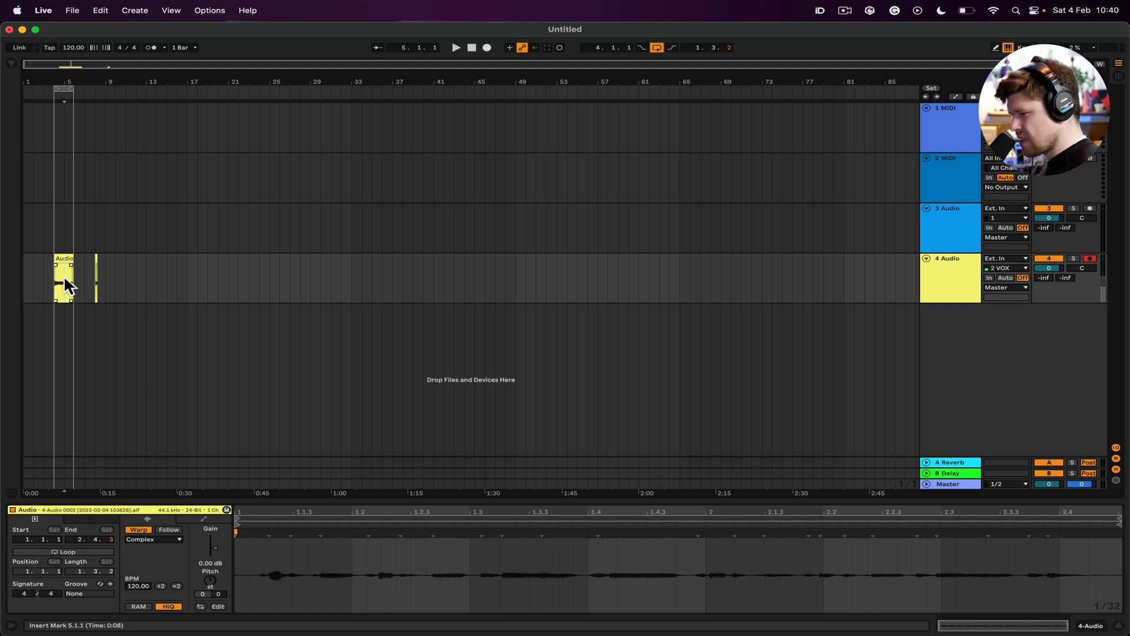
left_click_drag(69, 277, 187, 260)
key("super+e")
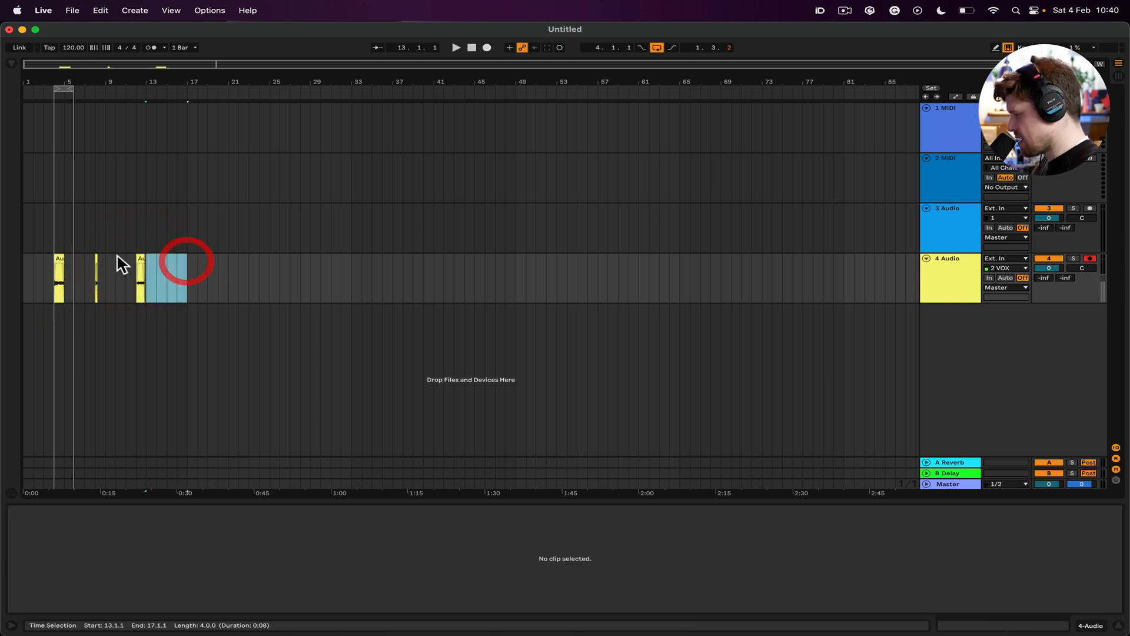
Step: Enable looping on the clip at bar 12 and extend its end to bar 13
left_click(140, 258)
key("=")
left_click(68, 552)
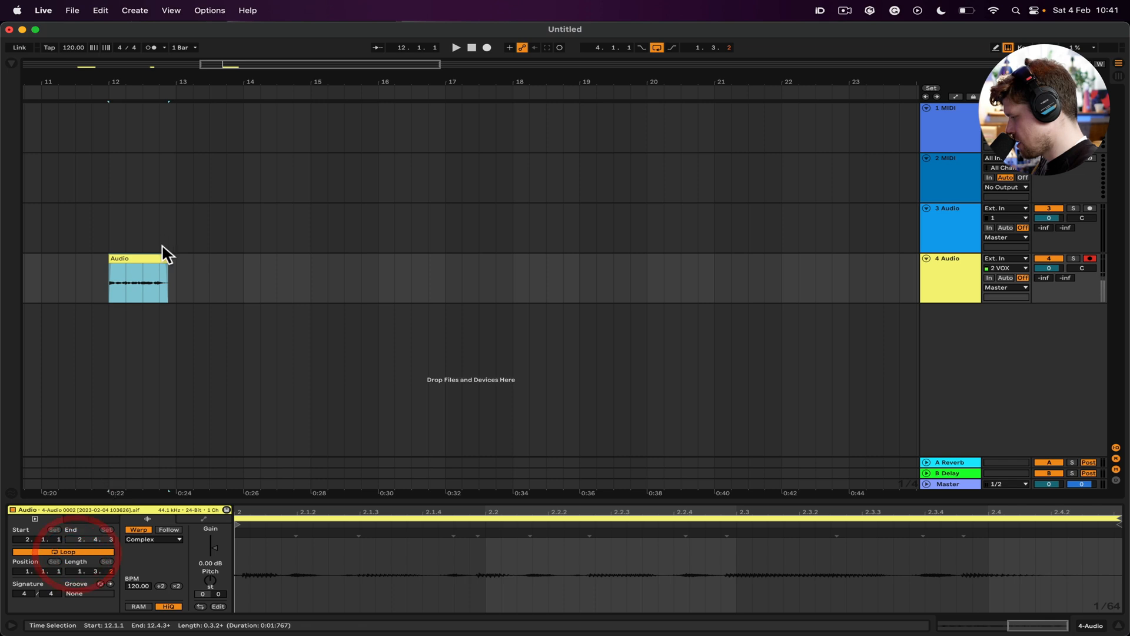
left_click_drag(163, 261, 172, 324)
Step: Duplicate the one-beat section from 12.2.1 to 12.3.1 repeatedly until the copies reach 15.4.1
left_click_drag(124, 276, 143, 274)
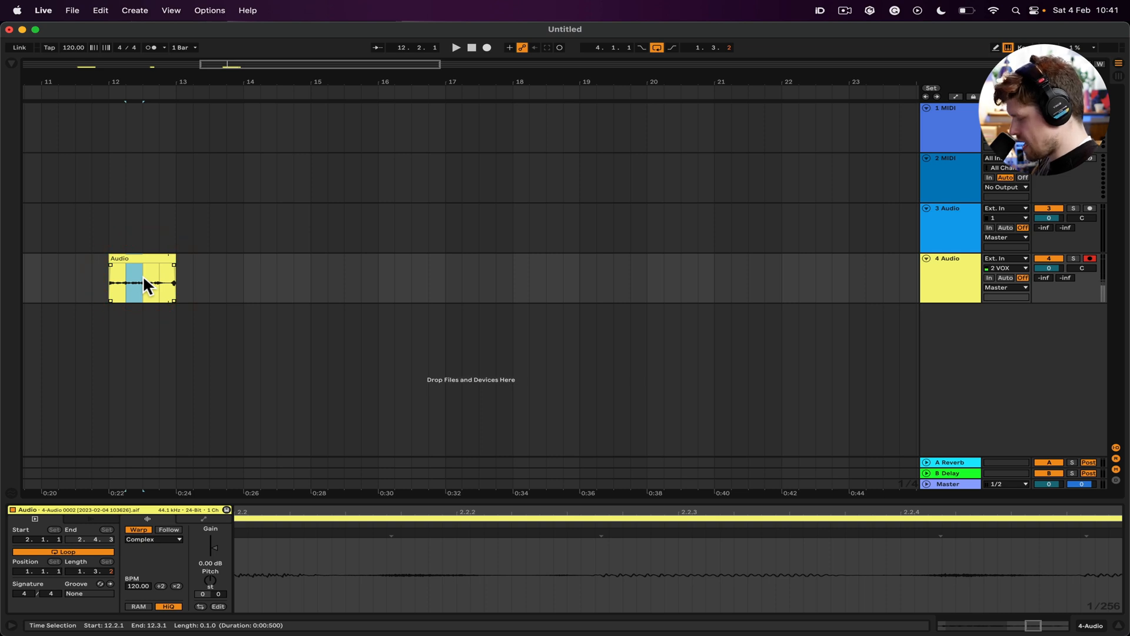
key("super+d")
key("super+d")
key("super+d")
key("super+d")
key("super+d")
key("super+d")
key("super+d")
key("super+d")
key("super+d")
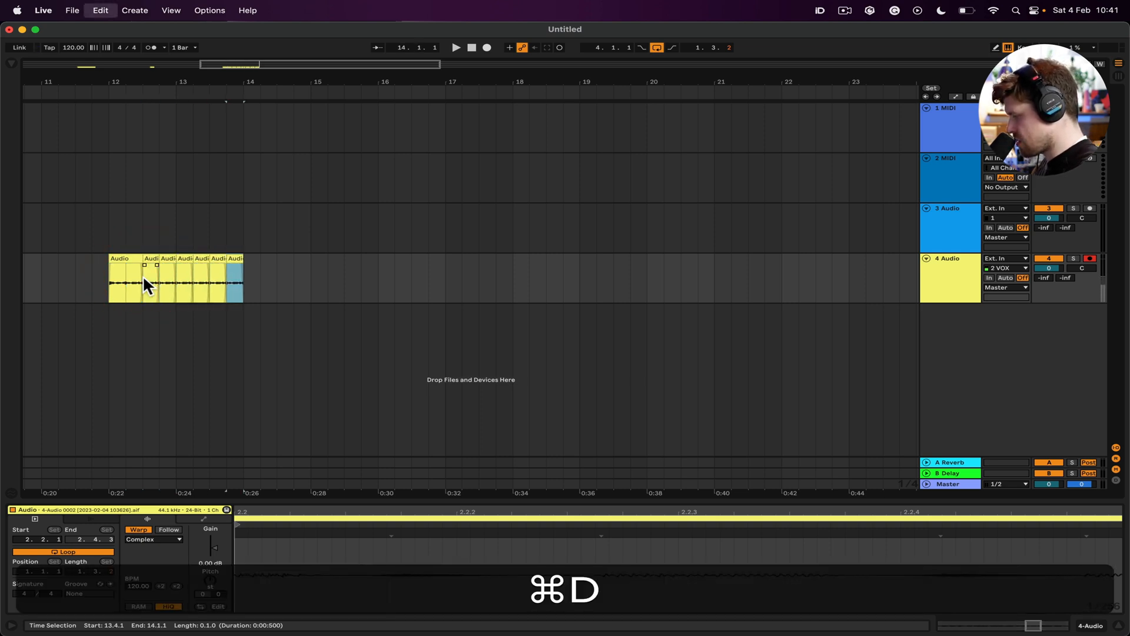
key("super+d")
key("super+d")
key("super+d")
key("super+d")
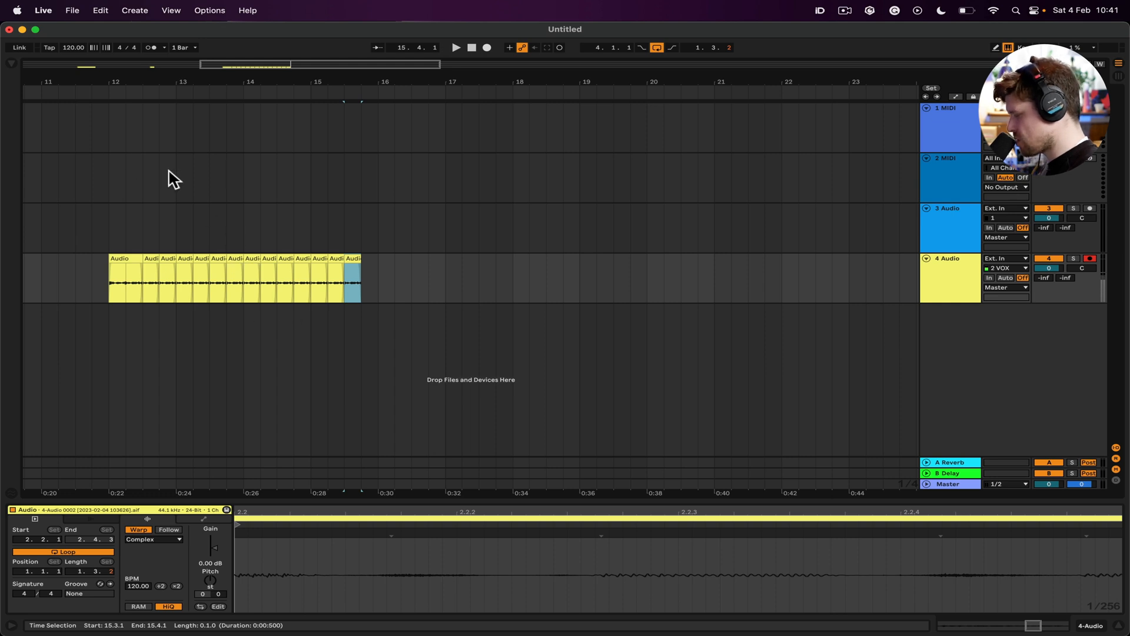
Step: Delete the arrangement time from 4.3.1 to 5.1.1 and try duplicating the selected time
scroll(94, 290, "left", 10)
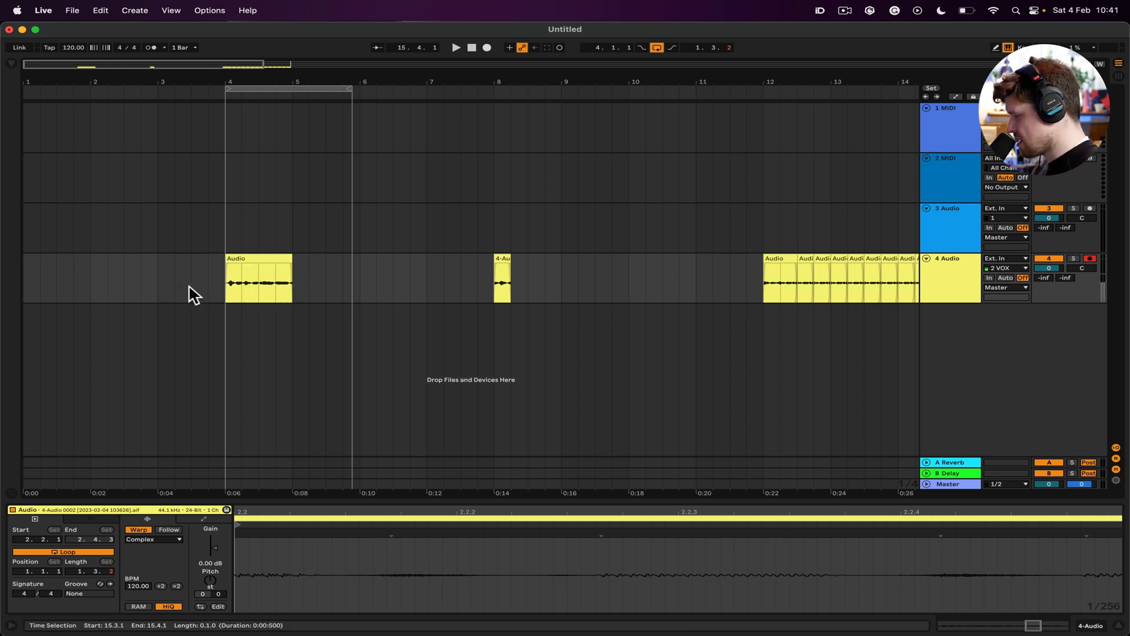
left_click_drag(258, 275, 295, 285)
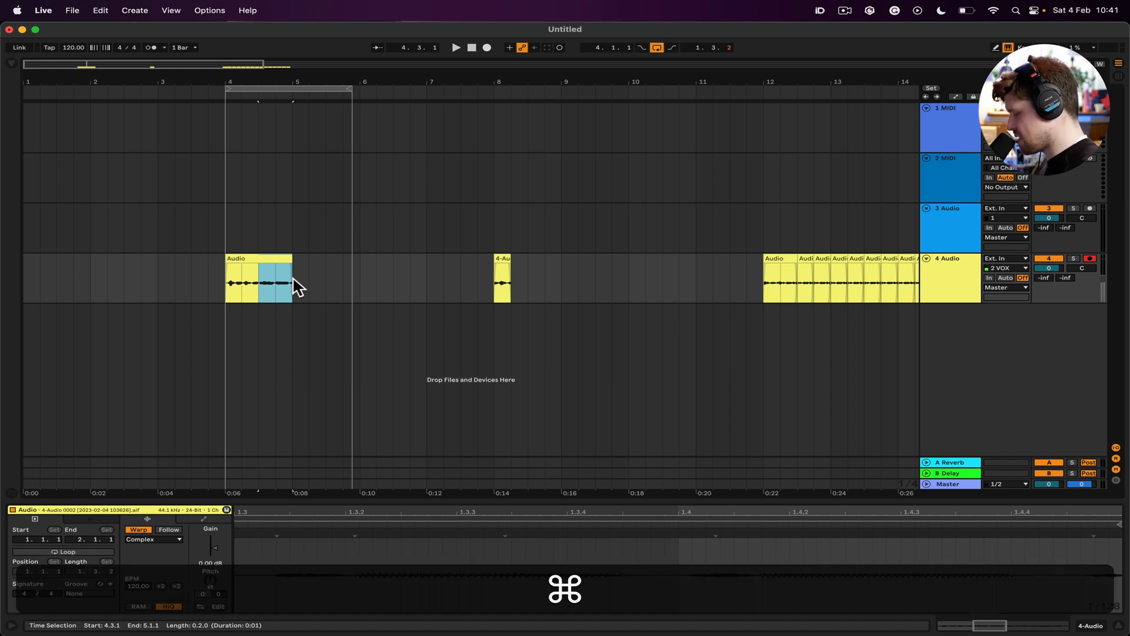
key("shift+super+BackSpace")
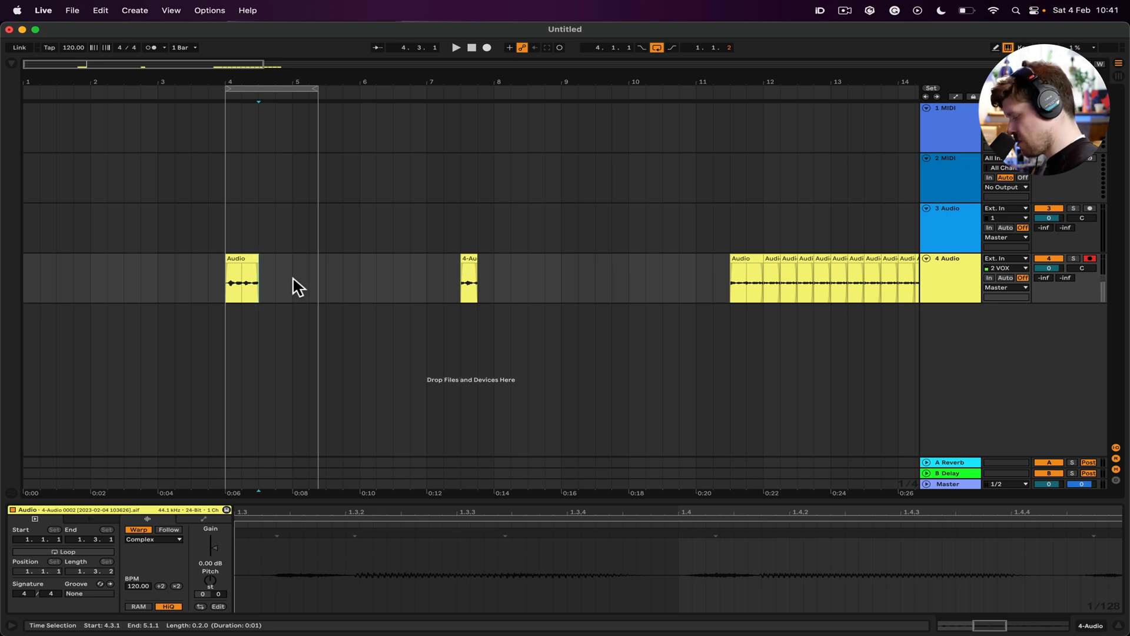
key("shift+super+d")
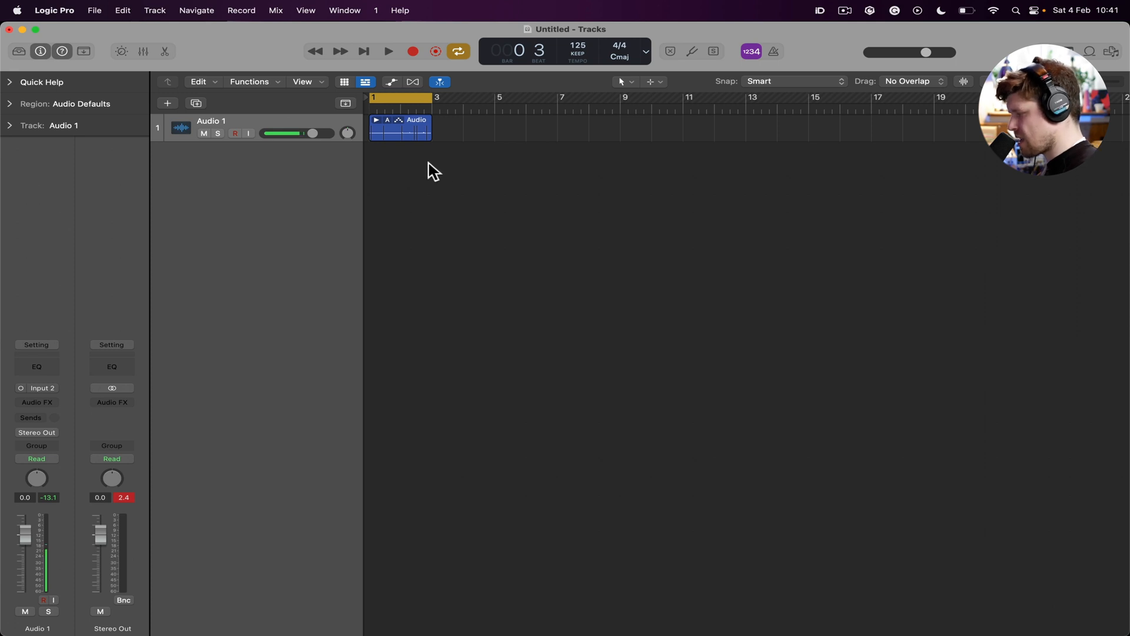
Step: Switch to Logic Pro and flatten the Audio 1 take folder's comp into a single region
right_click(401, 118)
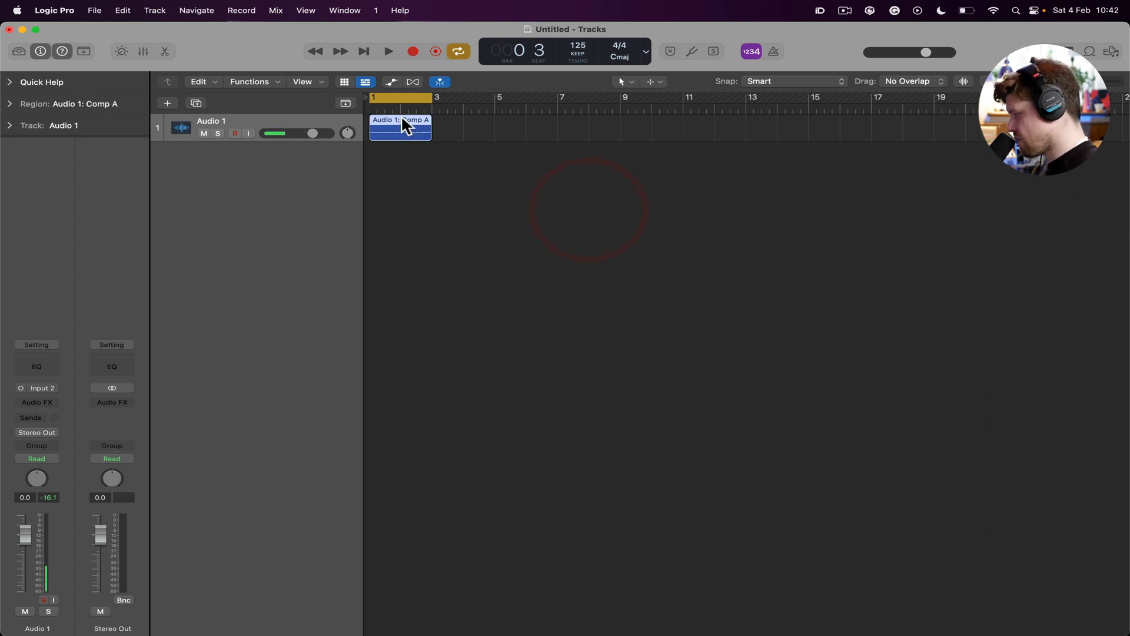
Step: Remove the silence from the Audio 1: Comp A region using a threshold of -28 dB
mouse_move(471, 280)
left_click(569, 281)
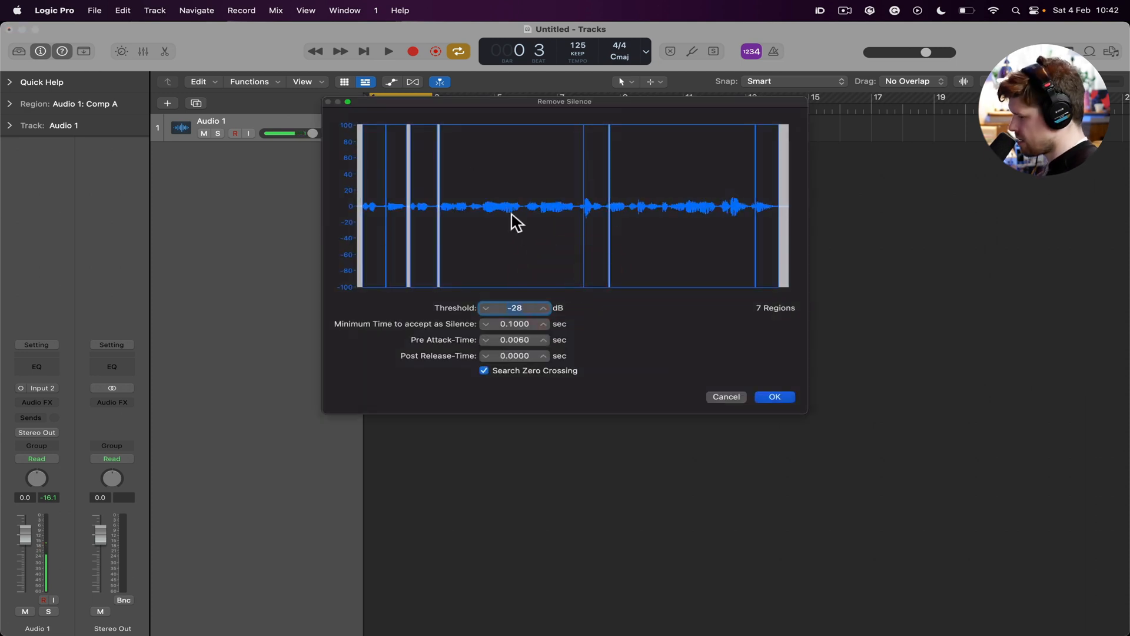
key("Return")
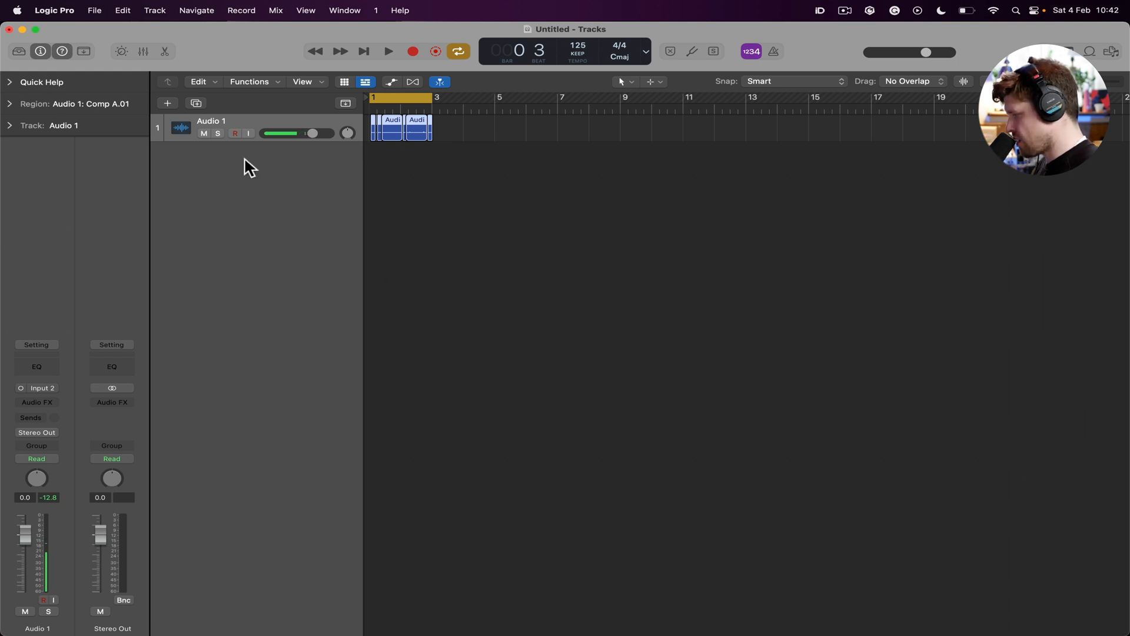
Step: Insert a mono Compressor on the Audio 1 channel strip
left_click(37, 402)
mouse_move(64, 487)
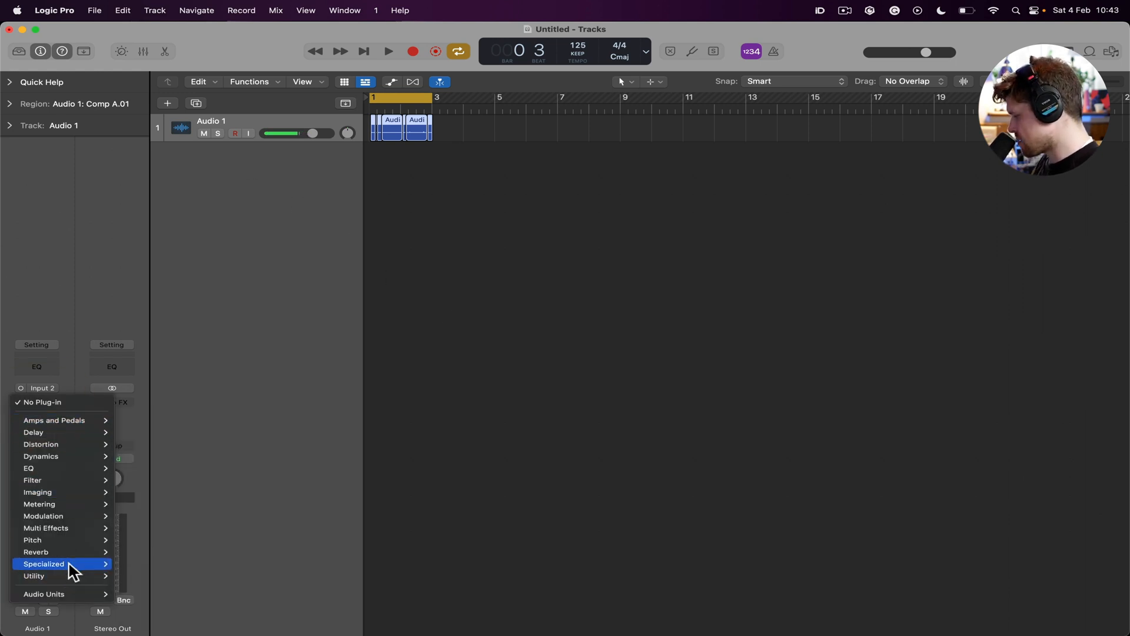
mouse_move(89, 449)
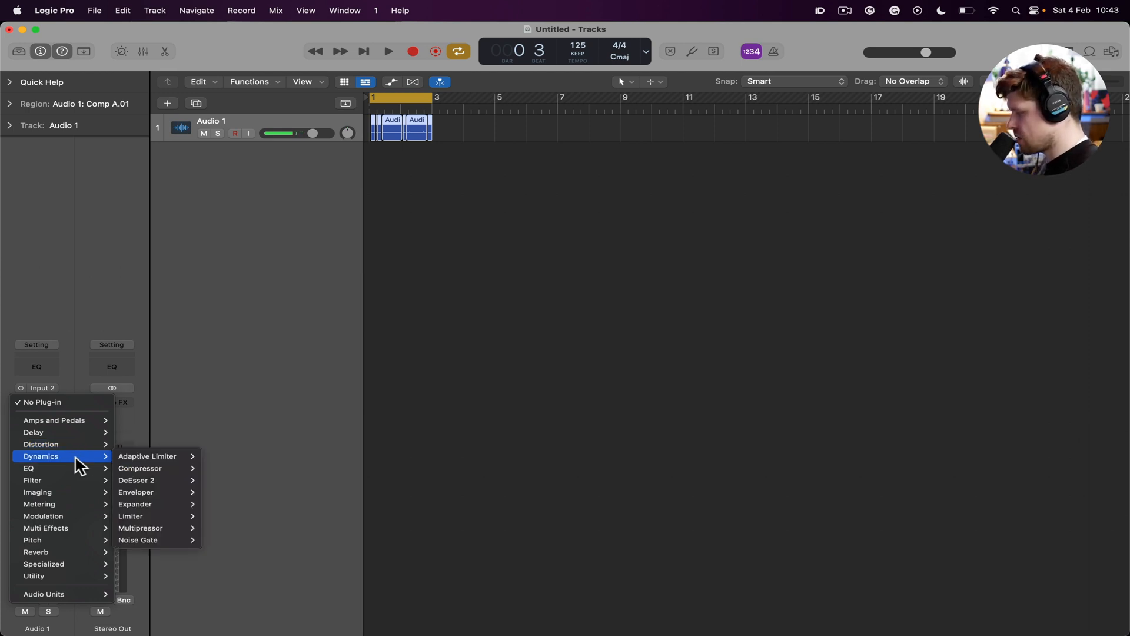
mouse_move(158, 469)
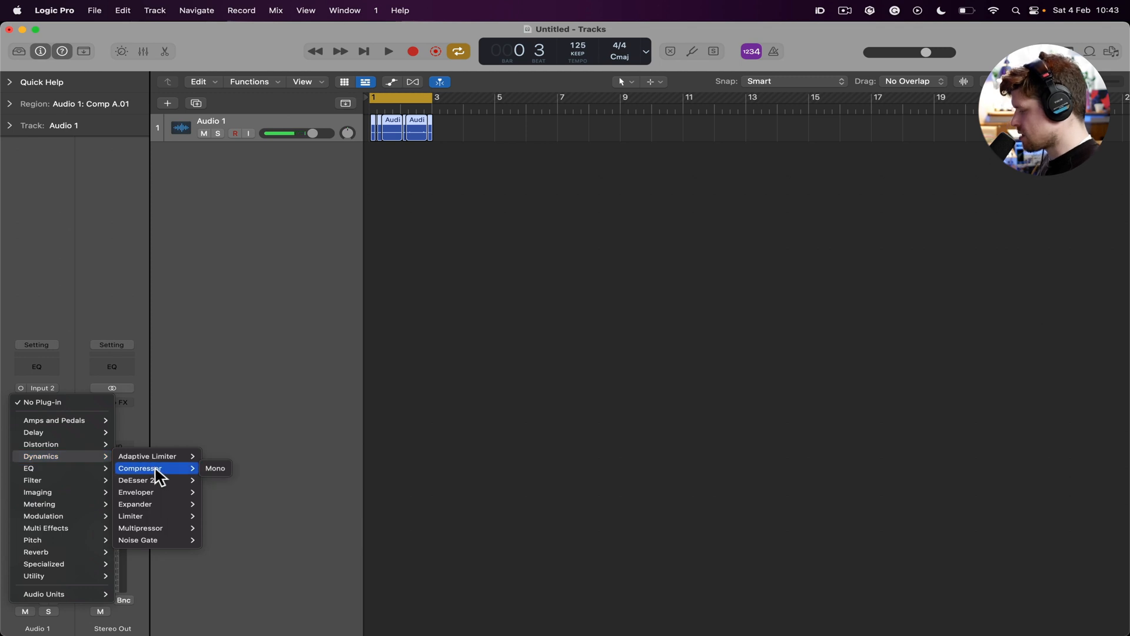
left_click(215, 469)
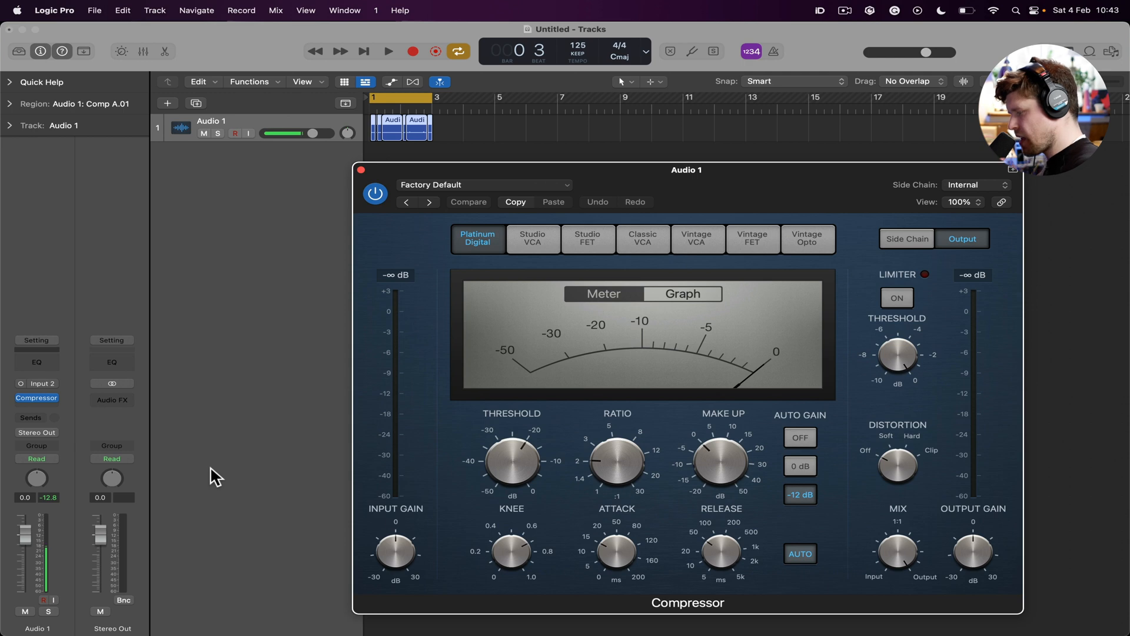
Step: Step through the compressor's Studio VCA, Studio FET and Classic VCA models and settle on Vintage VCA
left_click(543, 245)
left_click(583, 243)
left_click(642, 241)
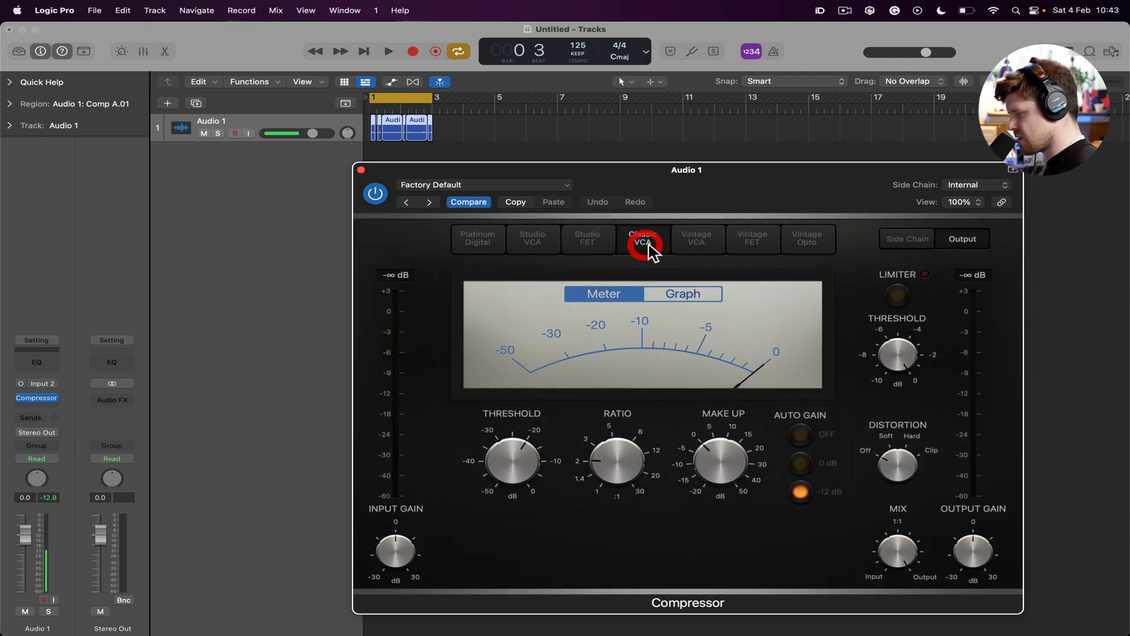
left_click(694, 245)
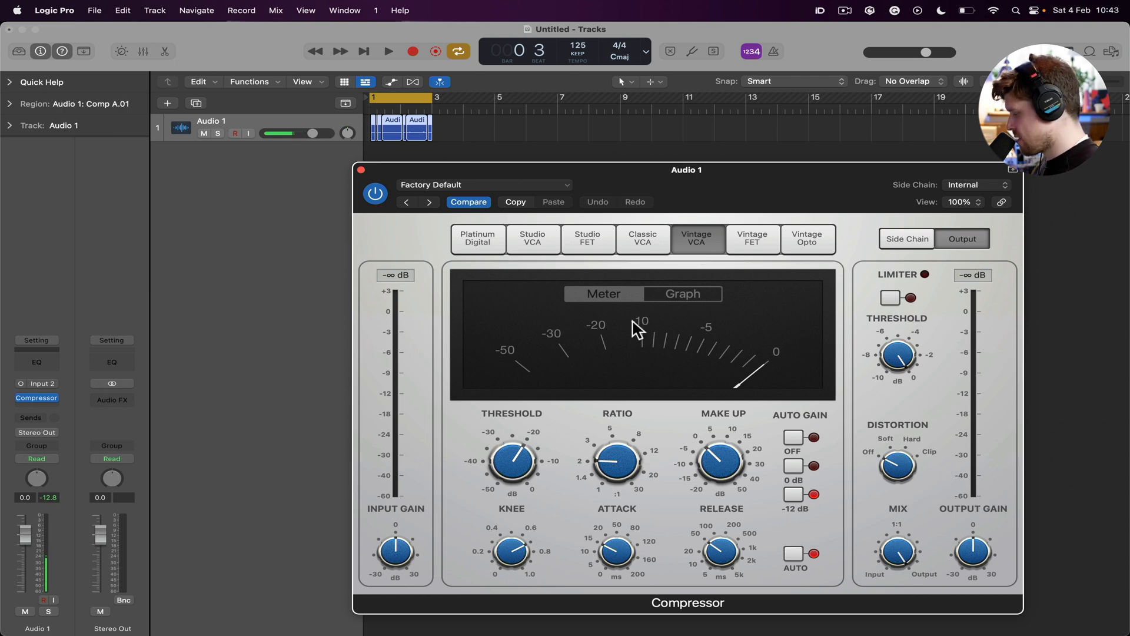
Step: Switch to Ableton Live and add the Compressor from the Dynamics audio effects to the 3 Audio track
left_click(224, 610)
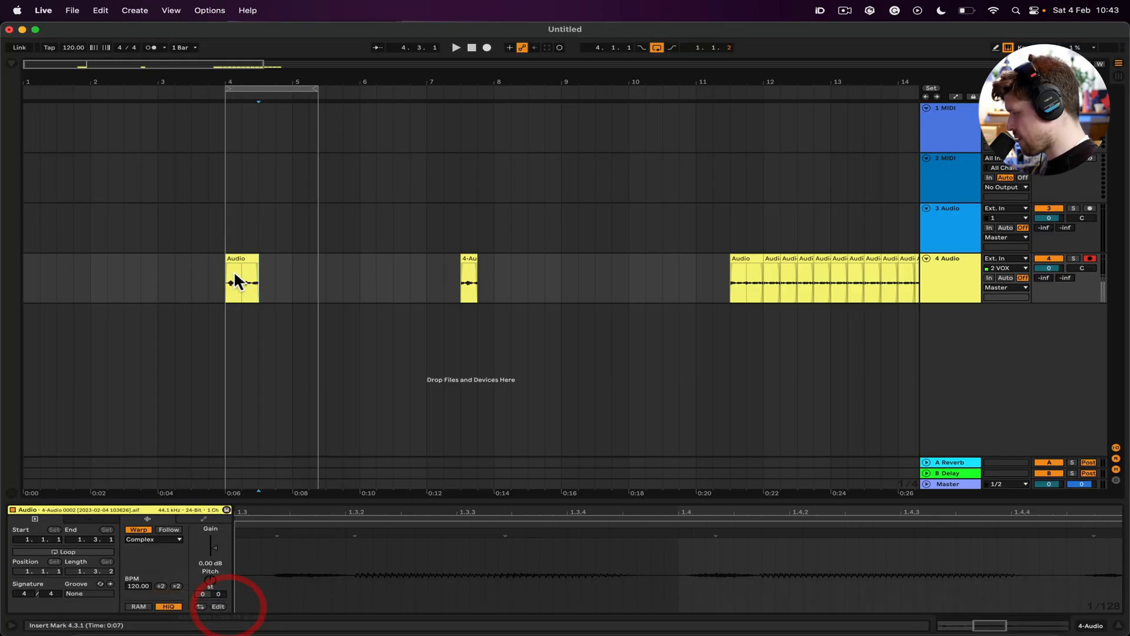
left_click(11, 64)
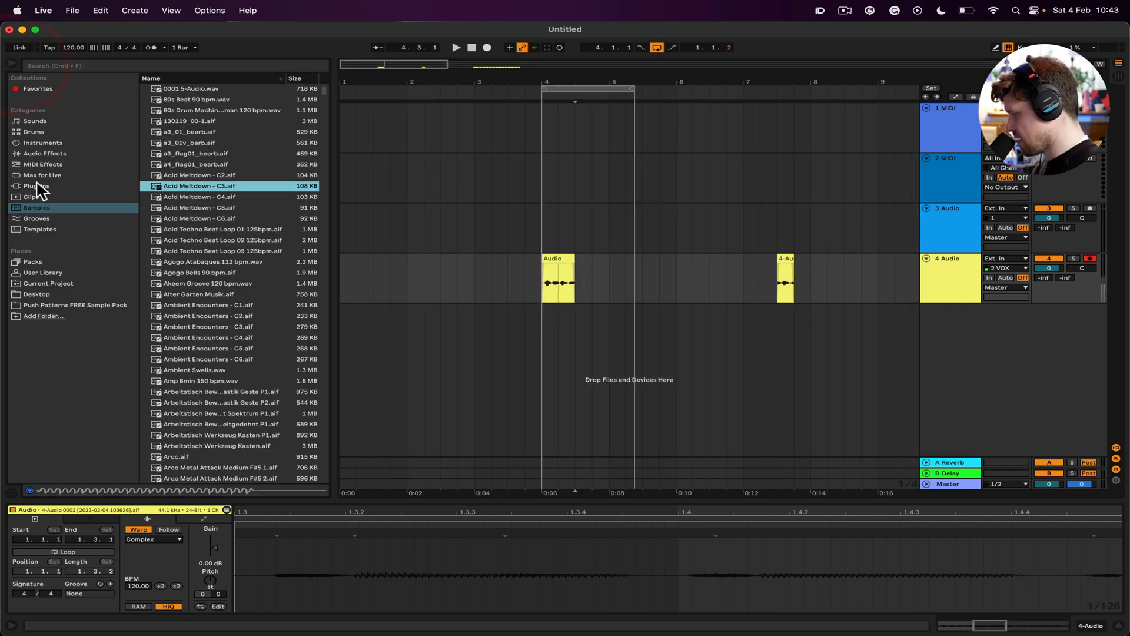
left_click(45, 153)
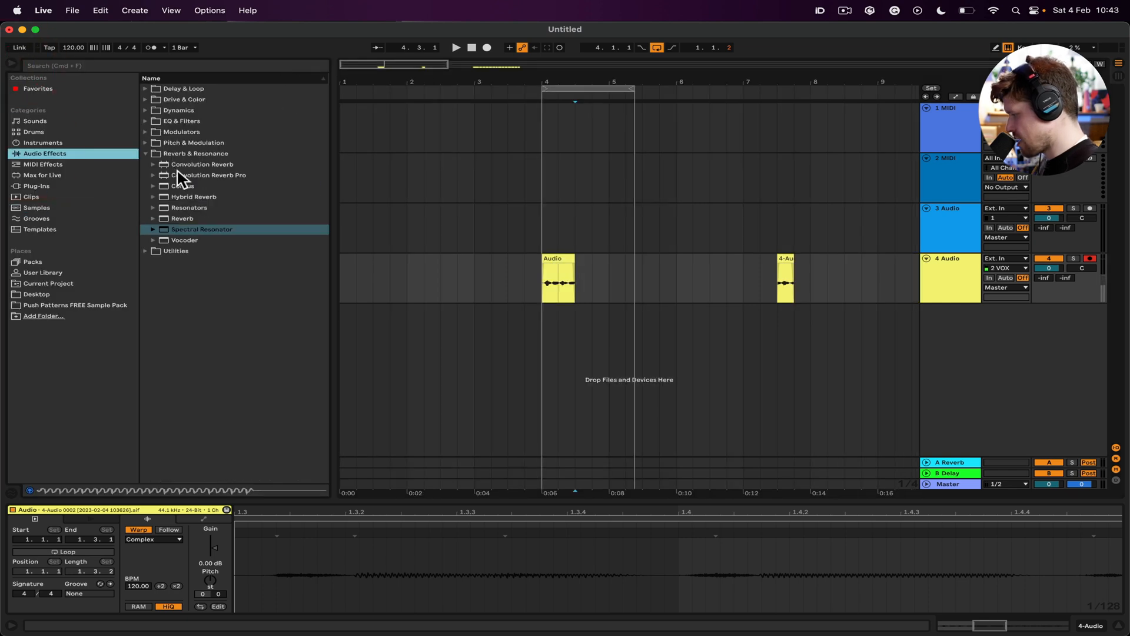
left_click(145, 110)
left_click_drag(191, 132, 122, 517)
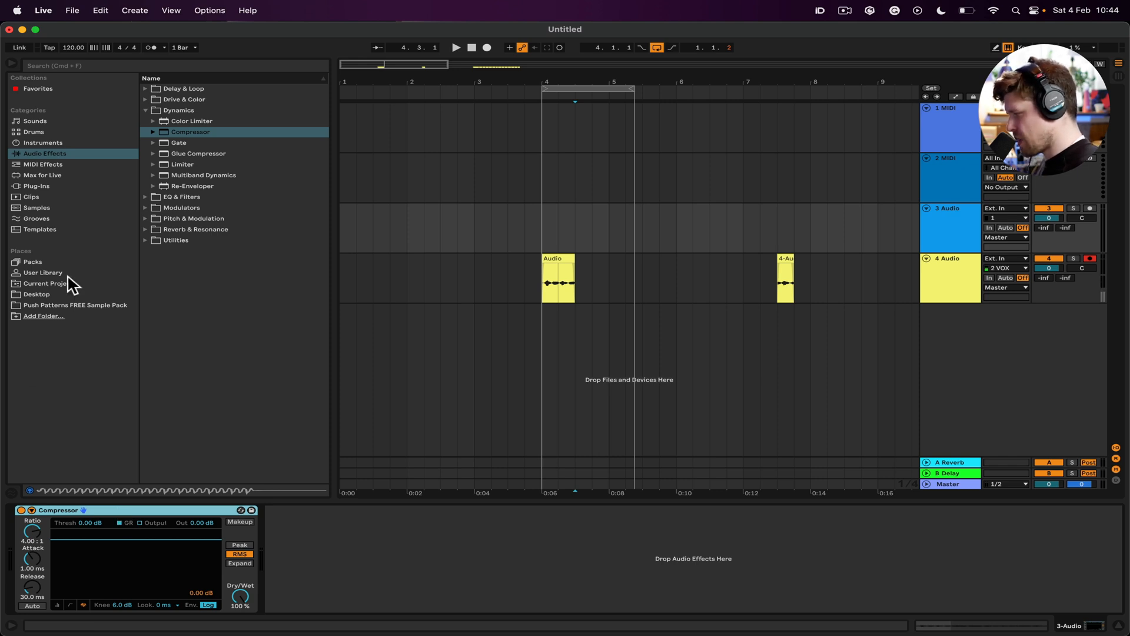
Step: Collapse the Dynamics effects folder and list the Modulators audio effects in the browser
left_click(145, 110)
left_click(145, 132)
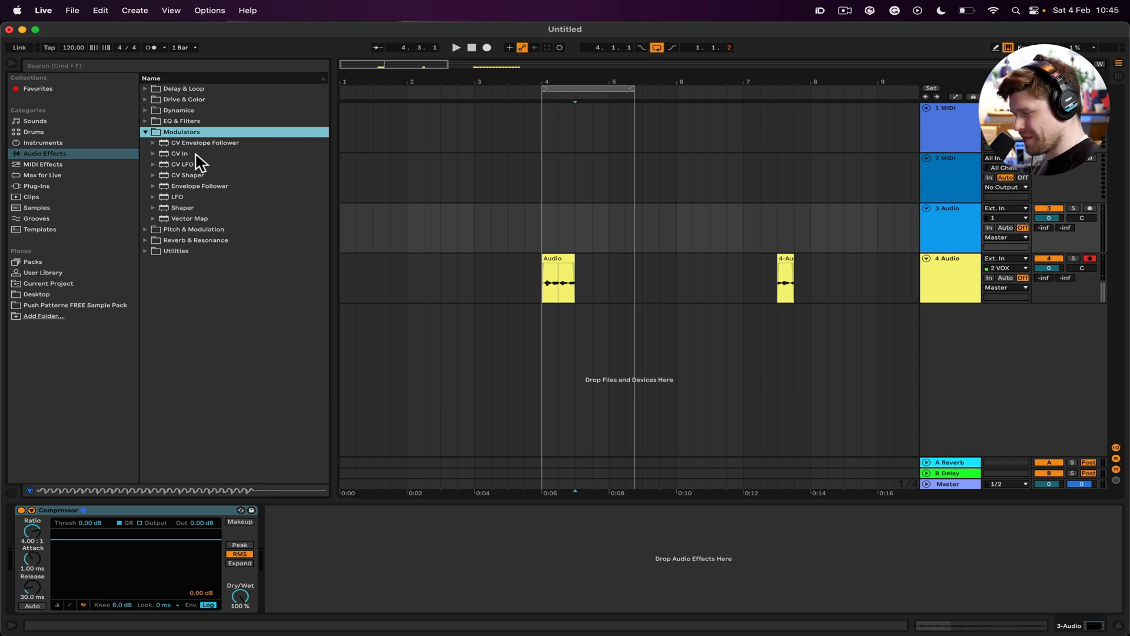
Step: Create an empty MIDI clip in the first Session View slot of 1 MIDI and enlarge its note editor
key("Tab")
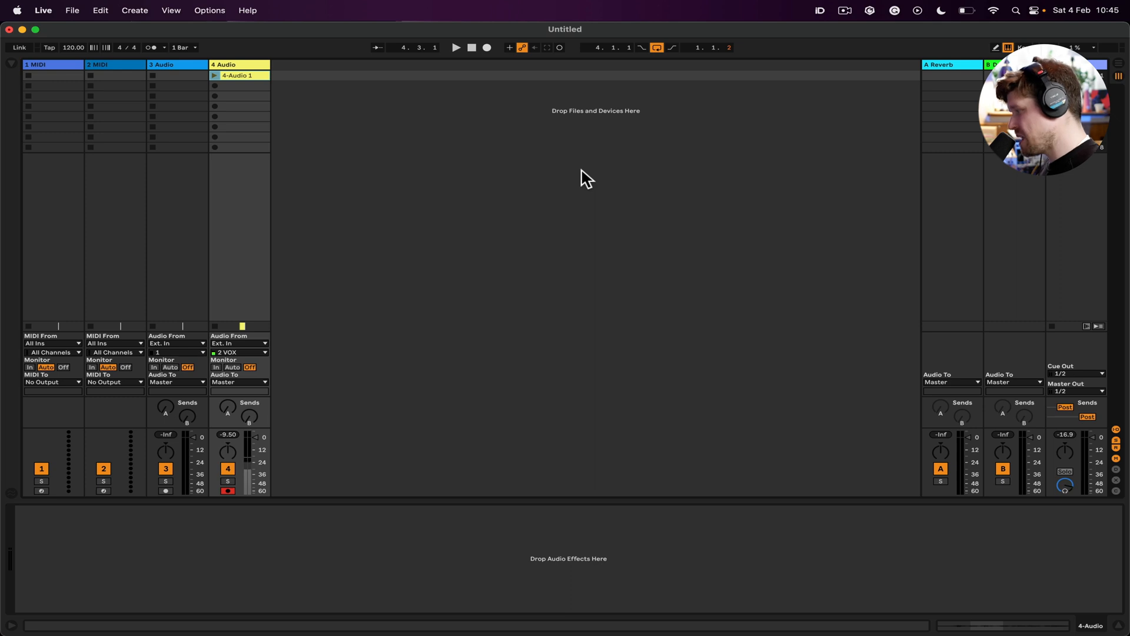
double_click(56, 77)
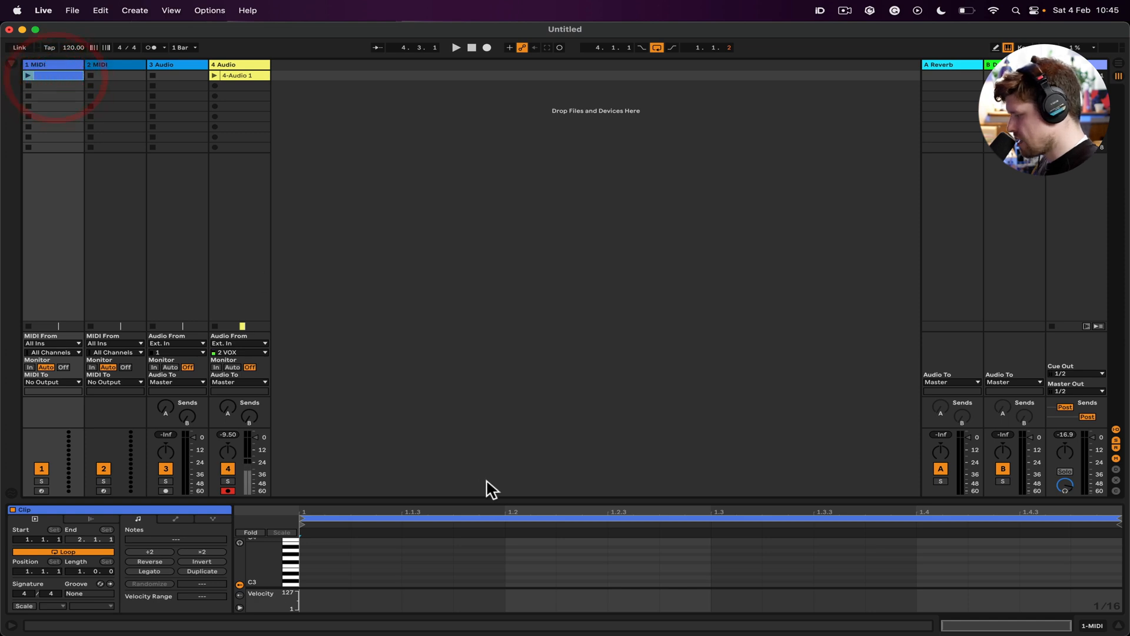
left_click_drag(483, 500, 500, 224)
Step: Draw five sixteenth notes across the clip's first two beats, starting with F3 at 1.1.1 and ending with F2 at 1.2.4
double_click(312, 340)
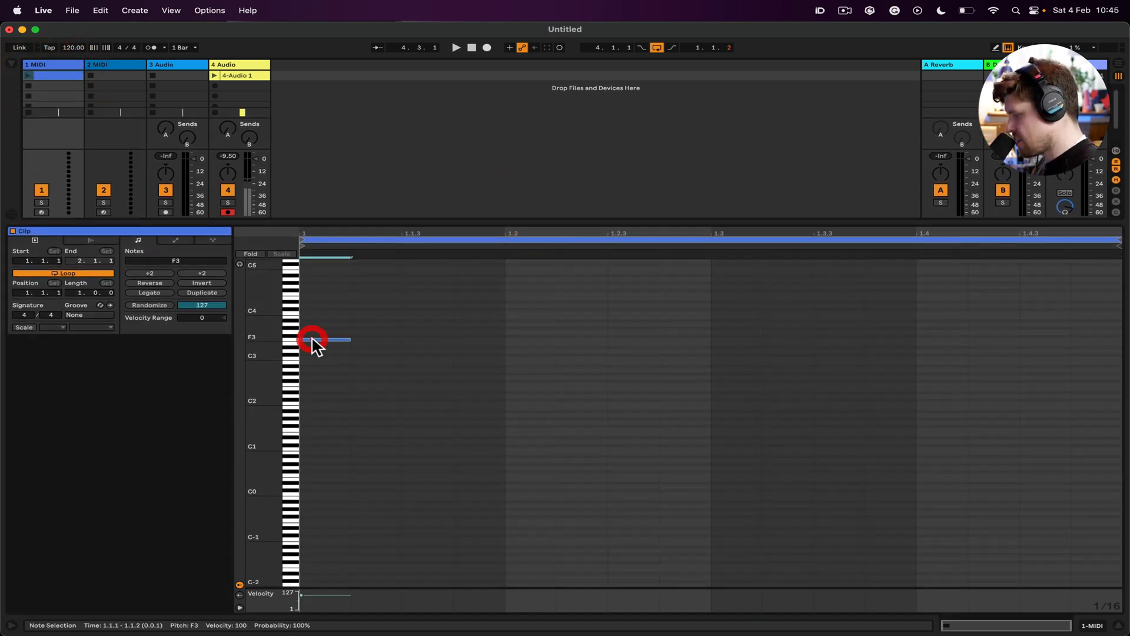
double_click(468, 381)
double_click(546, 369)
double_click(614, 369)
double_click(685, 384)
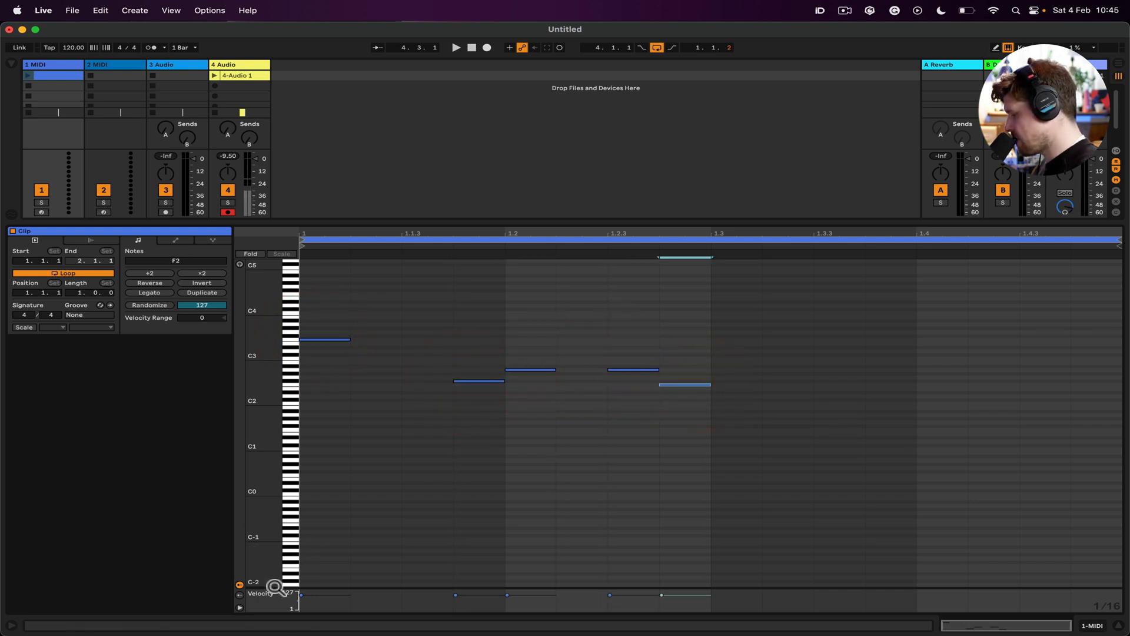
Step: Enlarge the clip's Velocity lane, then display the Chance lane and make it taller
left_click_drag(271, 587, 272, 521)
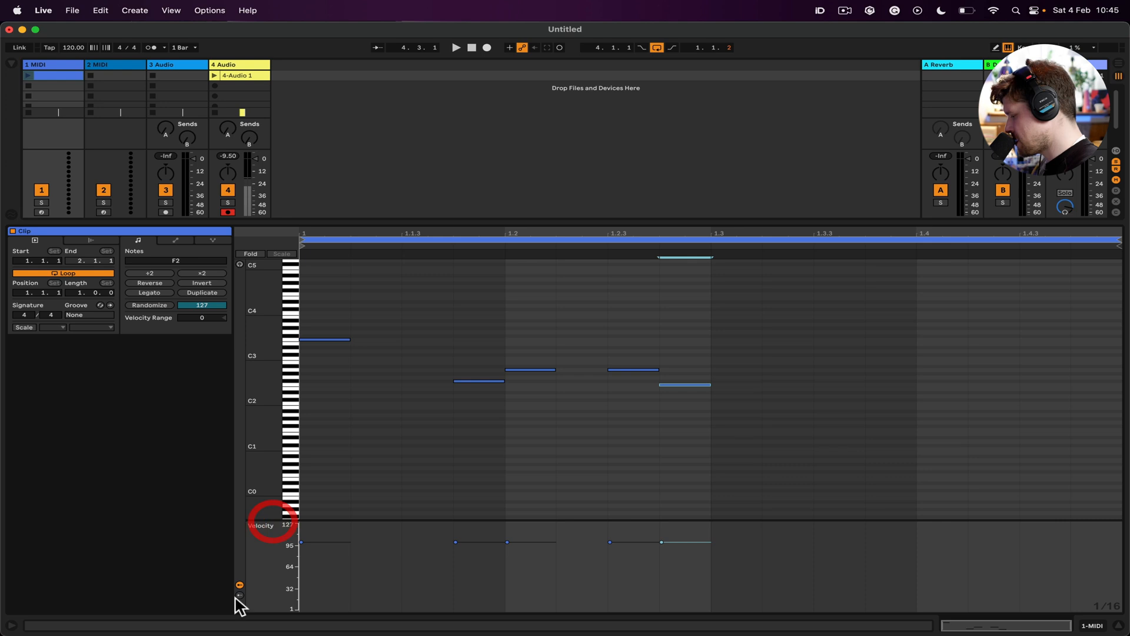
left_click(239, 595)
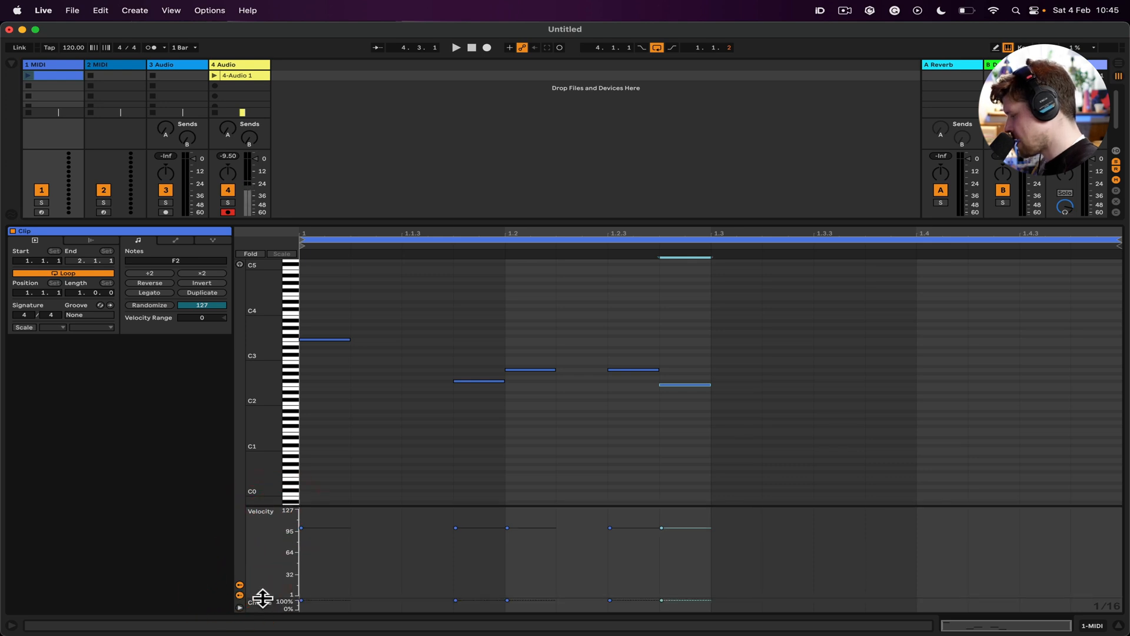
left_click_drag(264, 560, 265, 555)
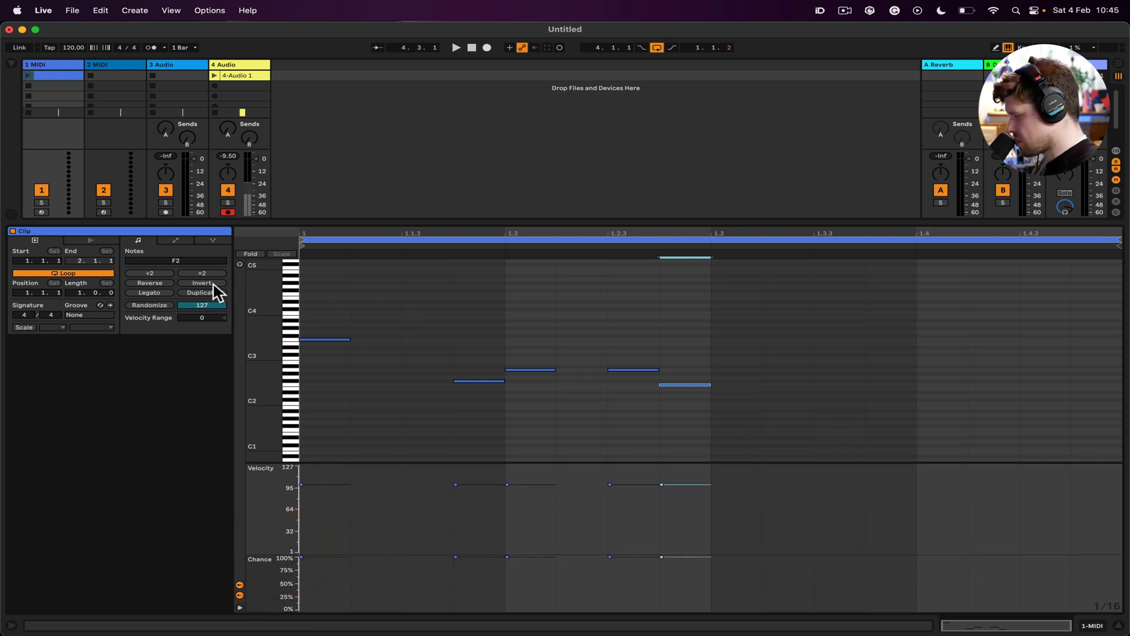
Step: Open the groove hot-swap list for the MIDI clip and enlarge the browser to look through the available grooves
left_click(84, 314)
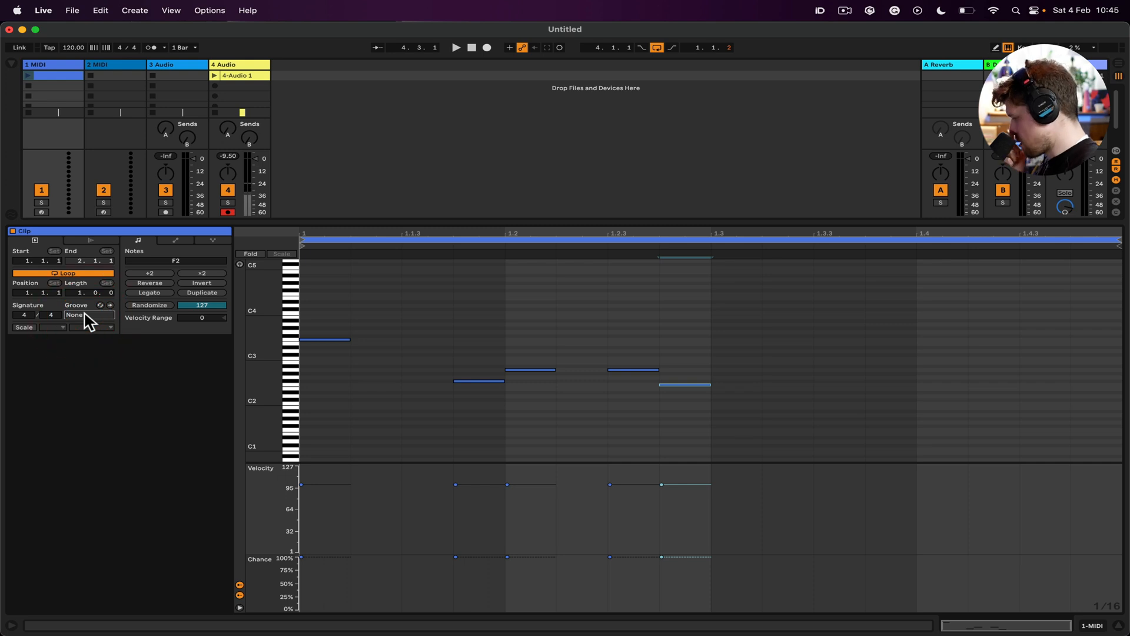
left_click(100, 306)
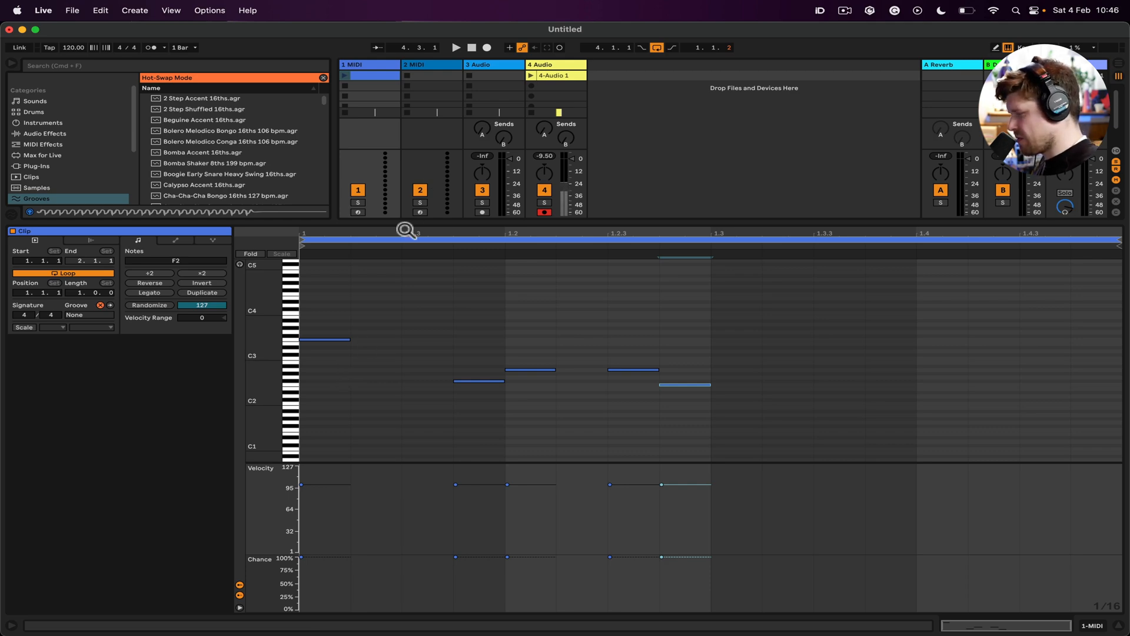
left_click_drag(403, 220, 404, 630)
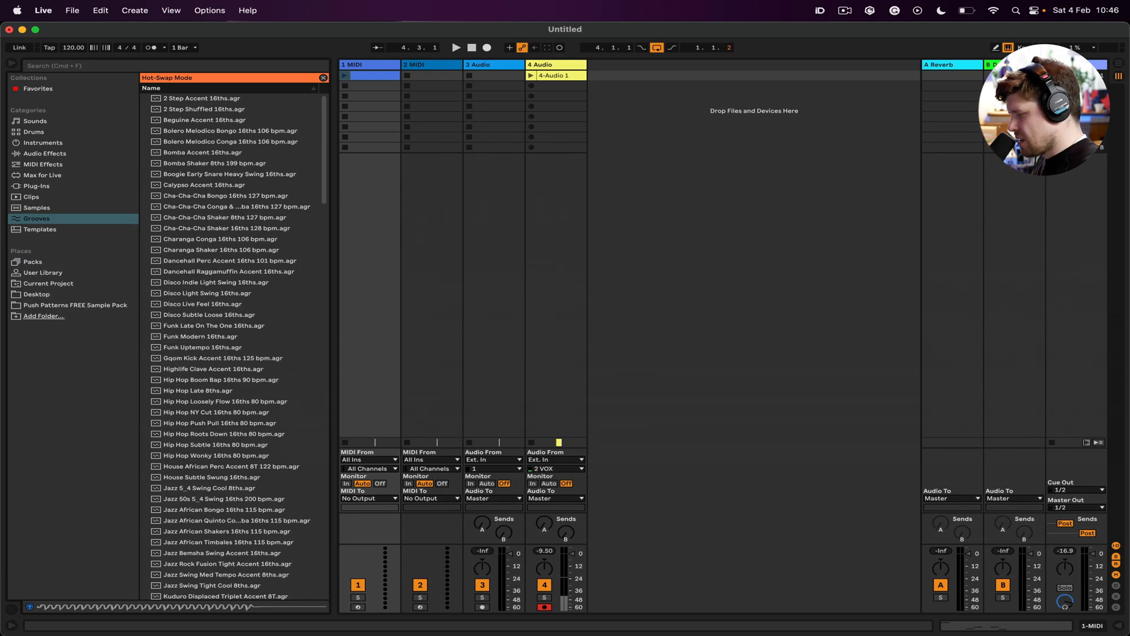
Step: Switch to Logic Pro, close the Compressor window and create one software instrument track
left_click(358, 607)
left_click(361, 170)
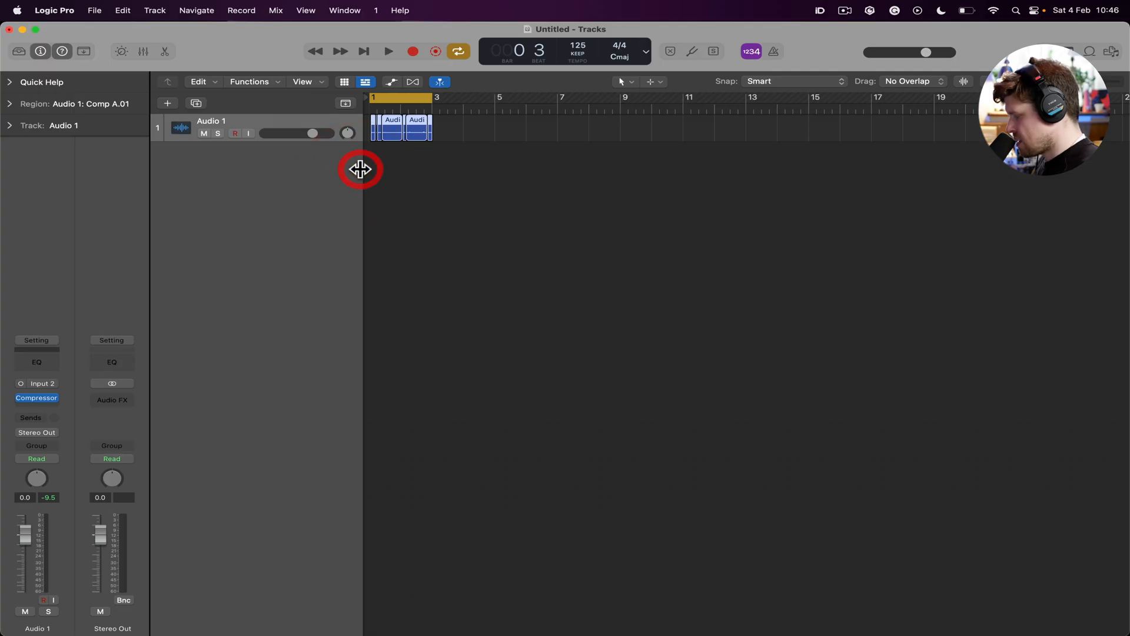
left_click(168, 103)
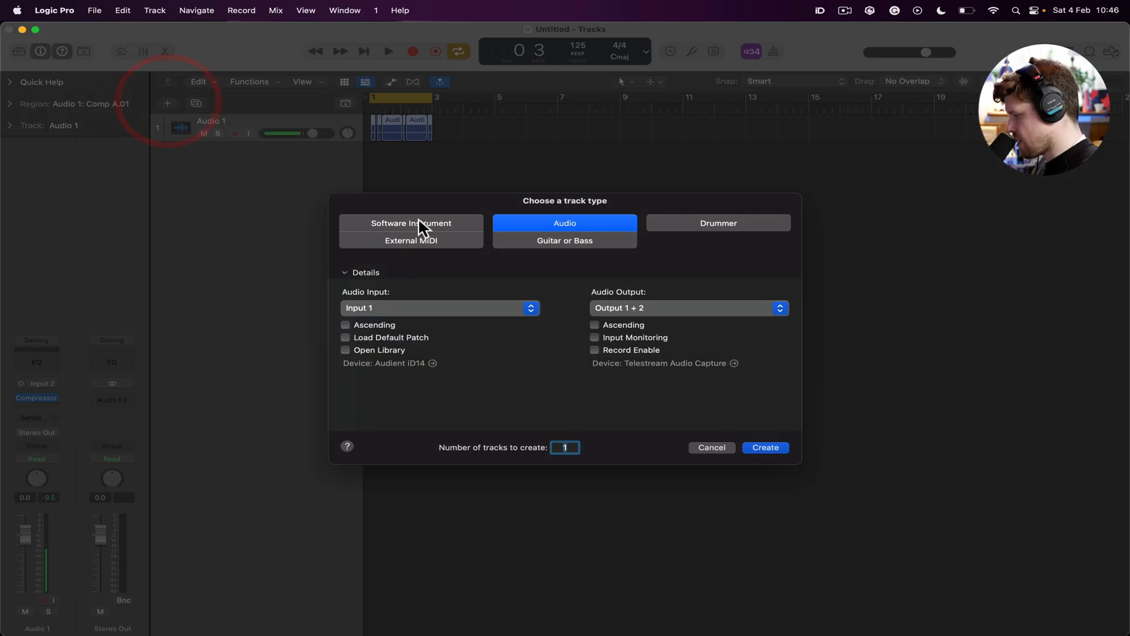
left_click(419, 221)
left_click(766, 448)
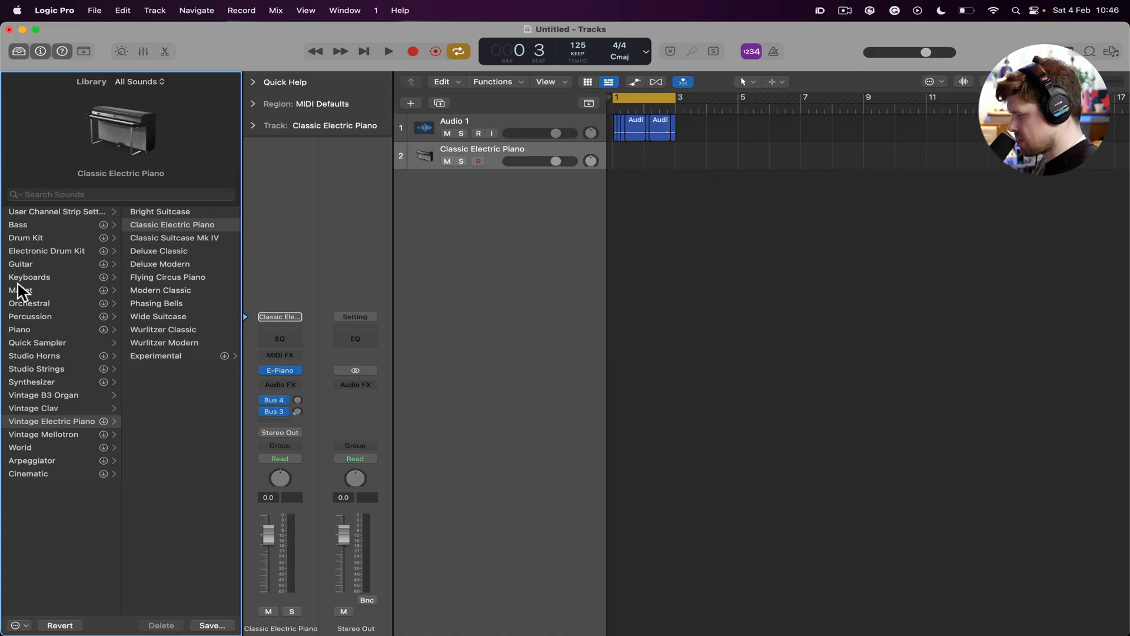
Step: Create a one-bar MIDI region at bar 1 on the Classic Electric Piano track and open it in the Piano Roll
left_click(624, 160)
right_click(627, 162)
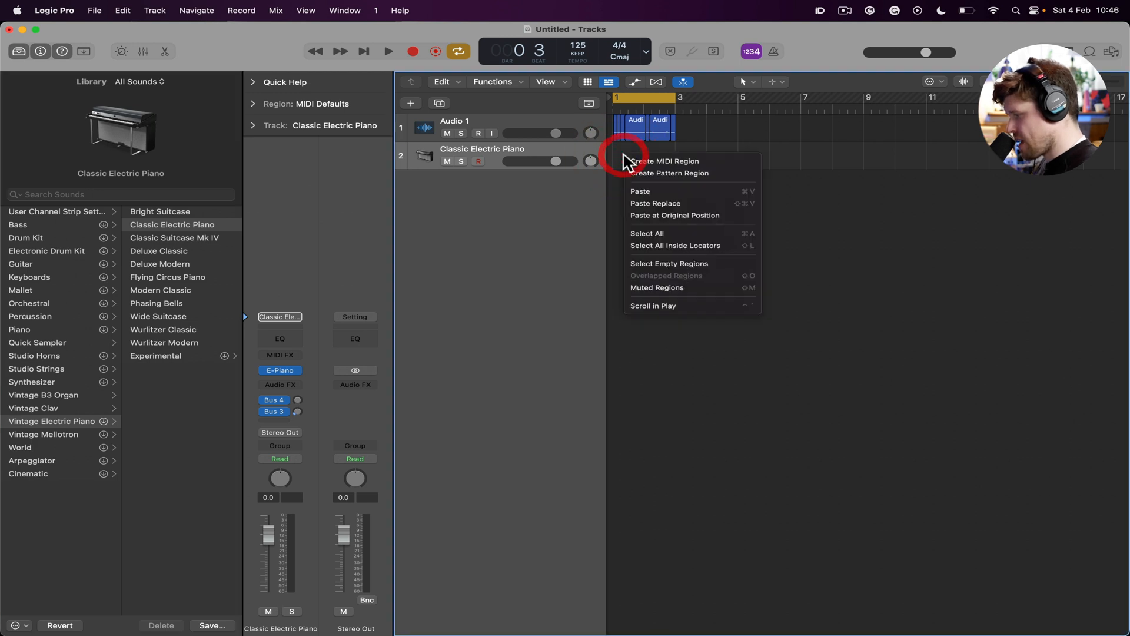
left_click(716, 163)
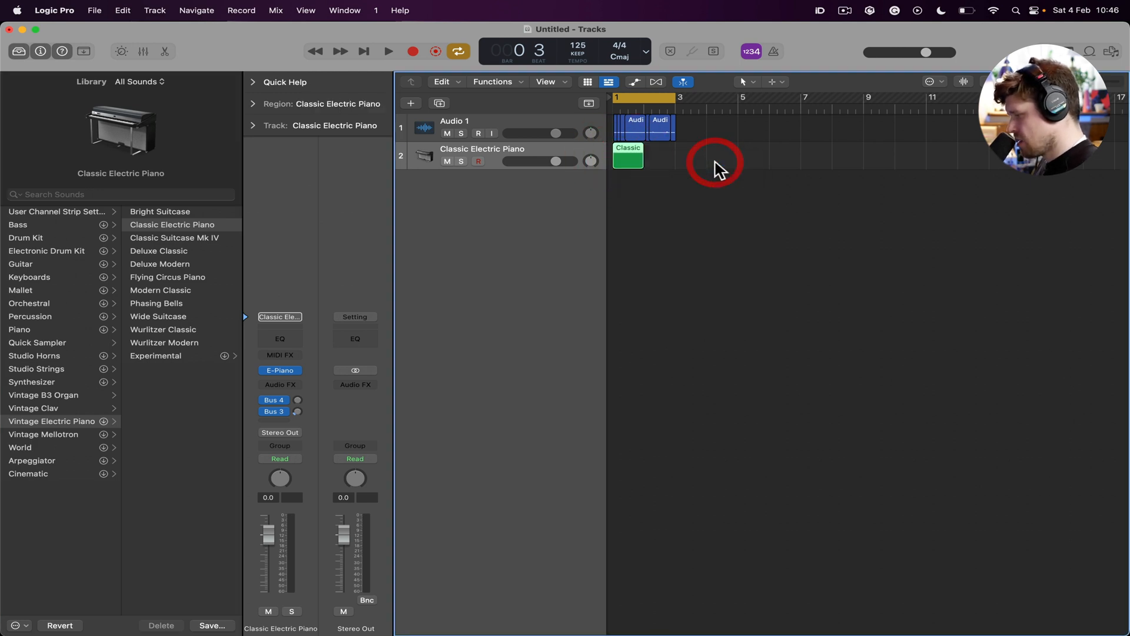
double_click(627, 154)
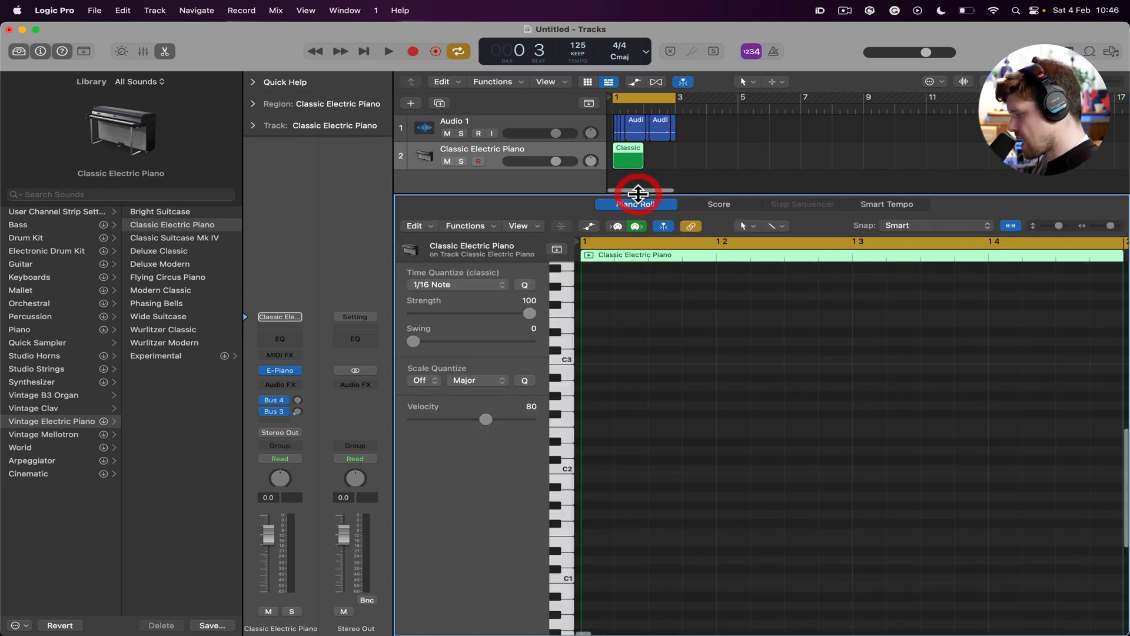
Step: Draw five sixteenth notes between E2 and A2 from beat 1 to beat 3 of the Classic Electric Piano region
left_click(602, 375)
left_click(626, 373)
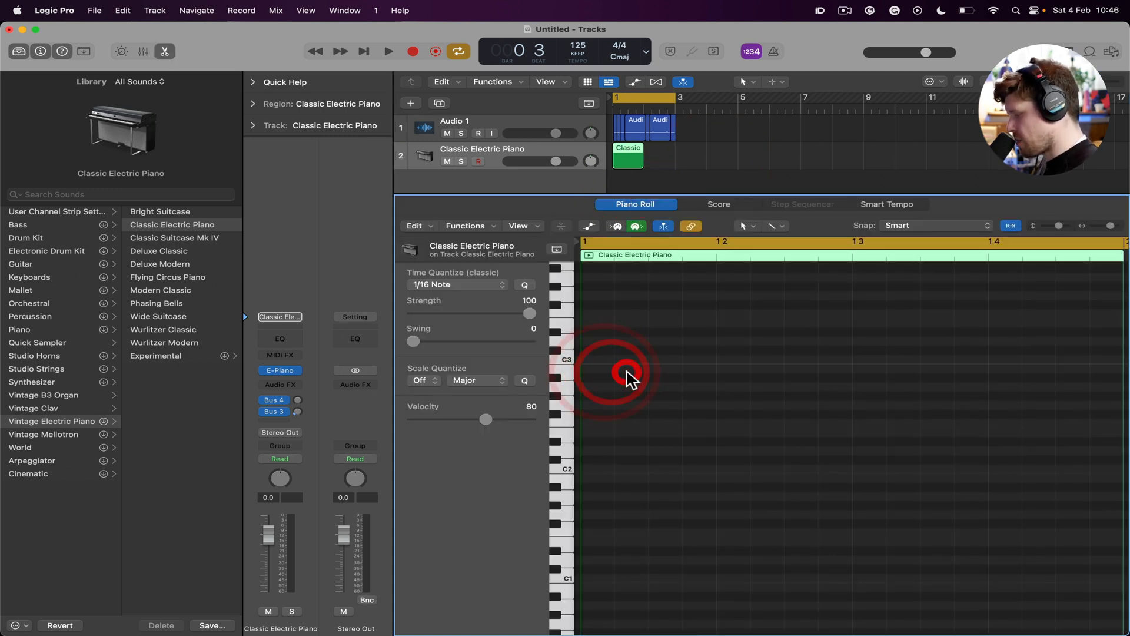
left_click(628, 391)
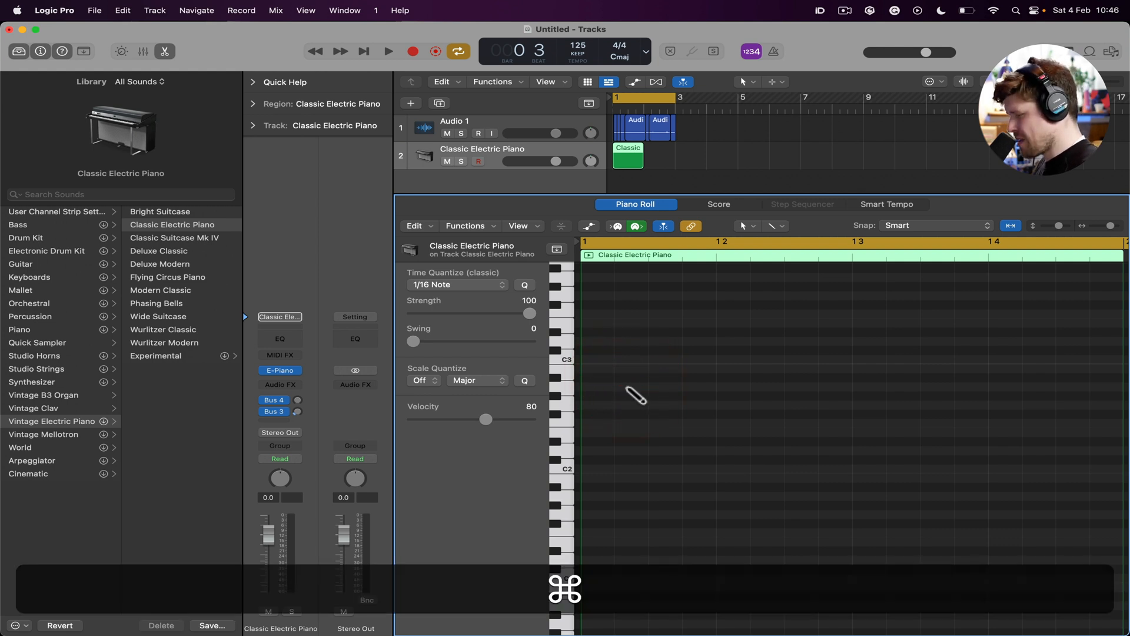
left_click(599, 386, "super")
left_click(733, 431)
left_click(835, 396)
left_click(868, 423)
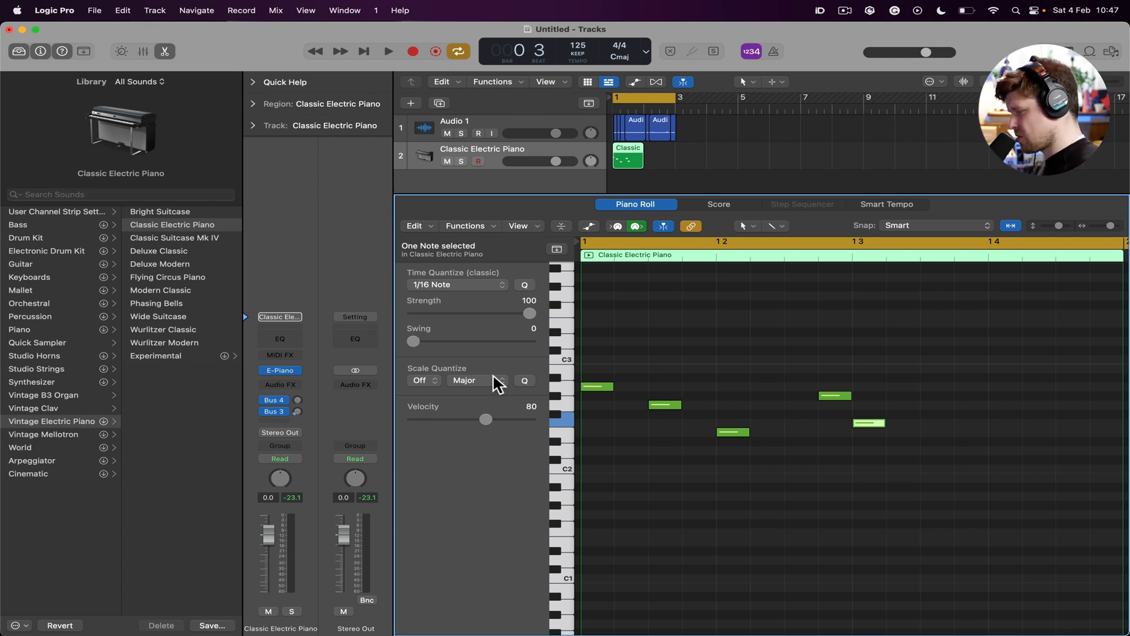
Step: Switch to Ableton Live, show only C Major scale notes in the MIDI clip, and add F3 at 1.3.4, C3 at 1.4 and G2 at 1.4.2
left_click(227, 612)
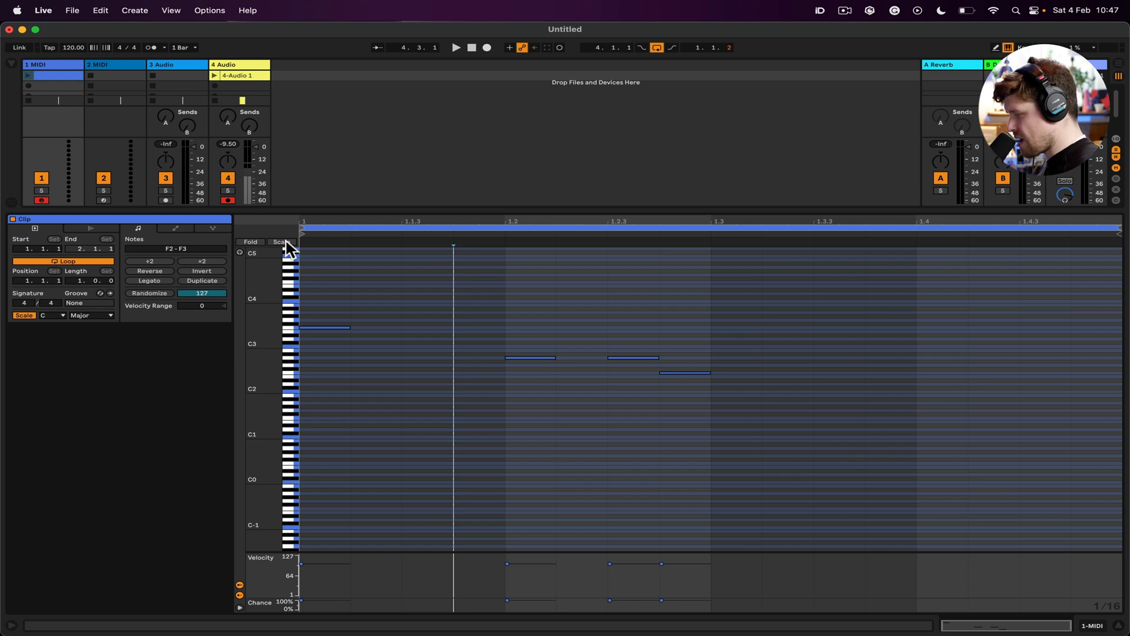
left_click(286, 241)
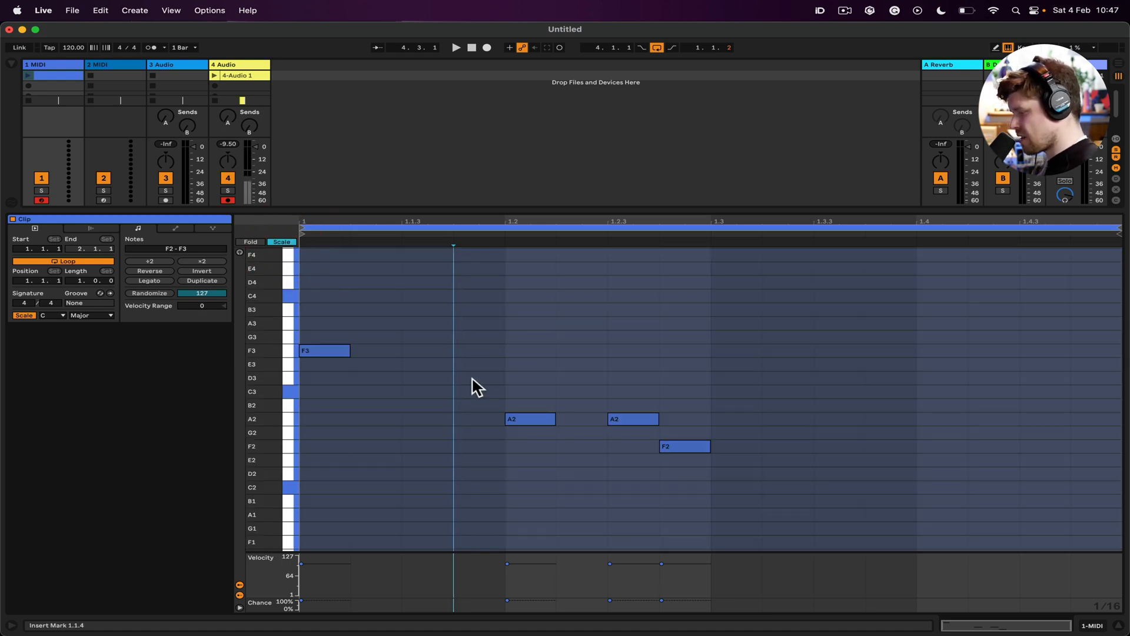
double_click(896, 351)
double_click(951, 391)
double_click(1009, 432)
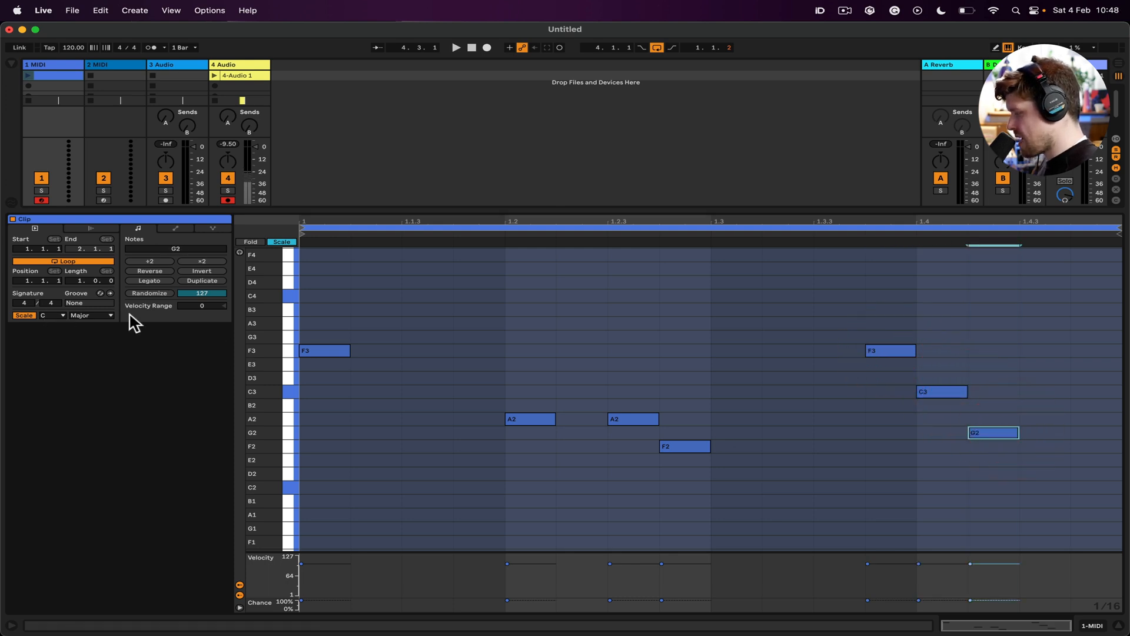
Step: Review the scale types available for the MIDI clip and keep Major selected
left_click(62, 316)
left_click(55, 321)
left_click(81, 316)
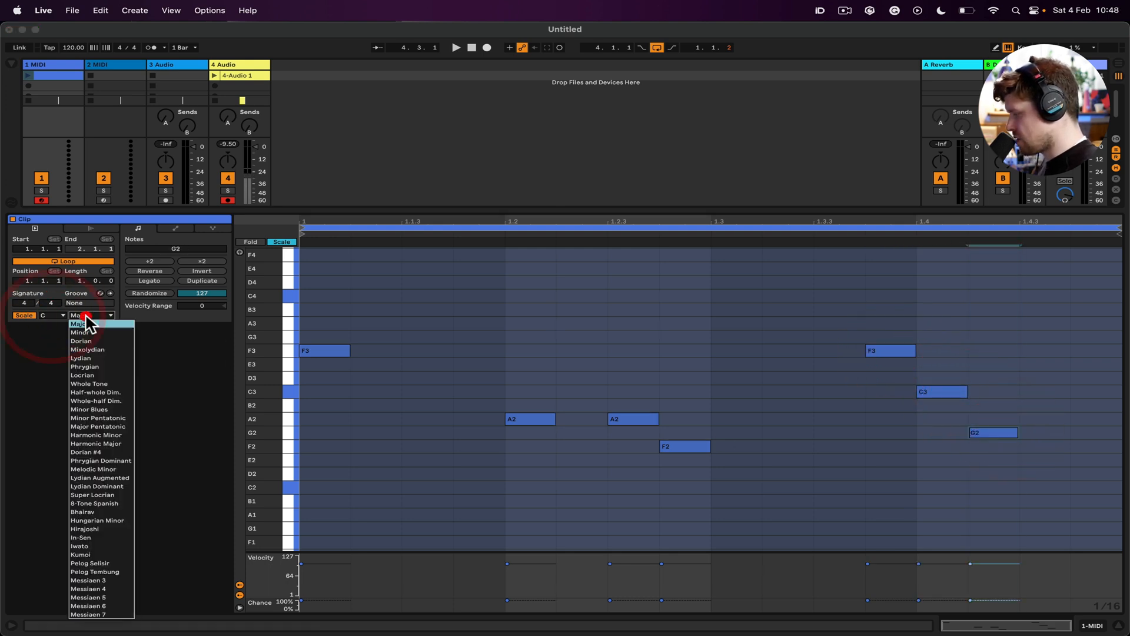
left_click(87, 323)
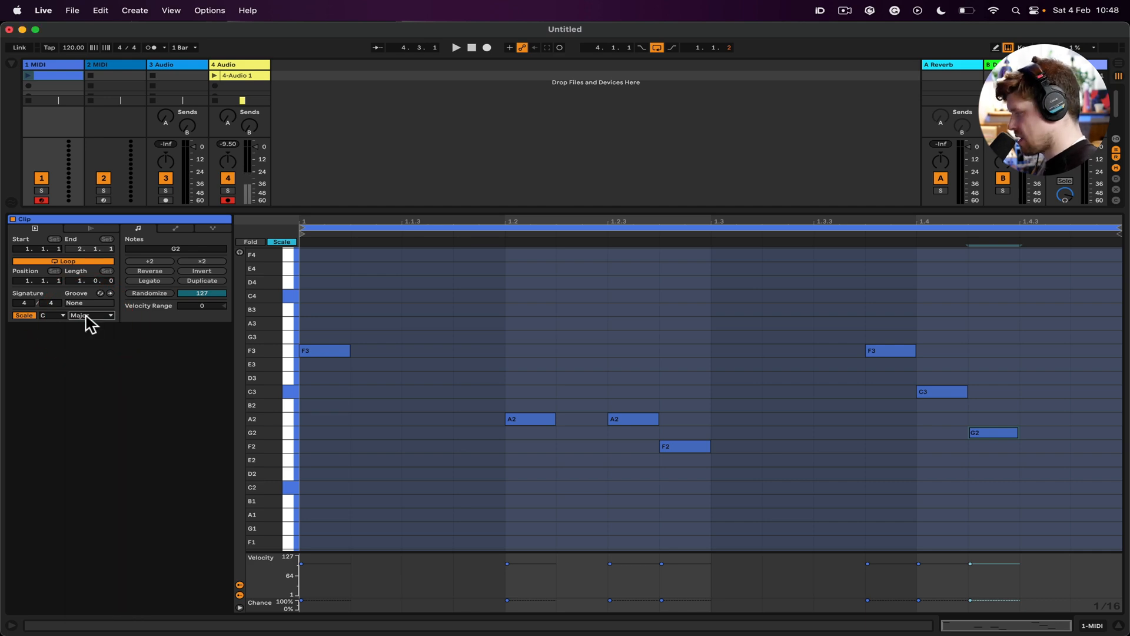
Step: Switch to Logic Pro and replace the MIDI region at bar 1 of the Classic Electric Piano track with a pattern region
left_click(22, 29)
left_click(630, 156)
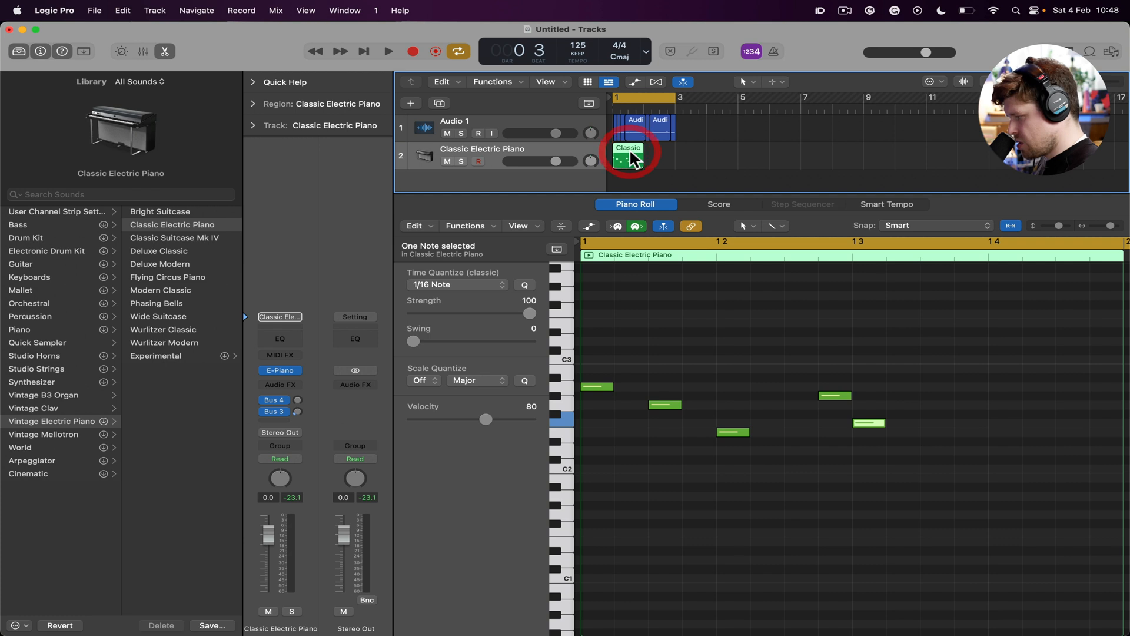
left_click(630, 156)
key("BackSpace")
right_click(633, 150)
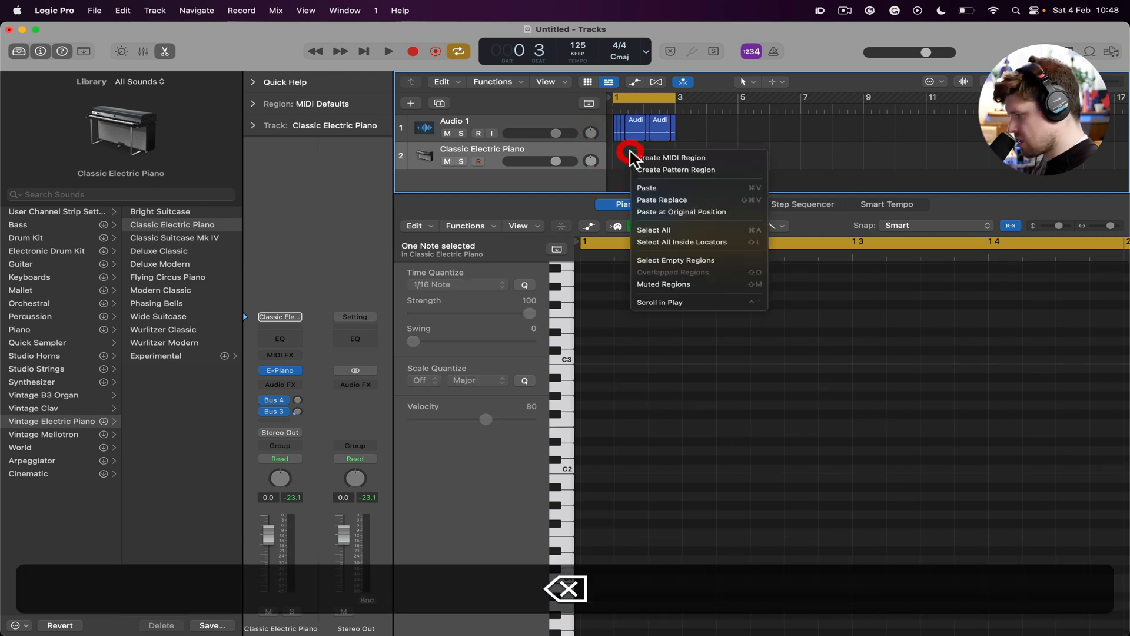
left_click(646, 170)
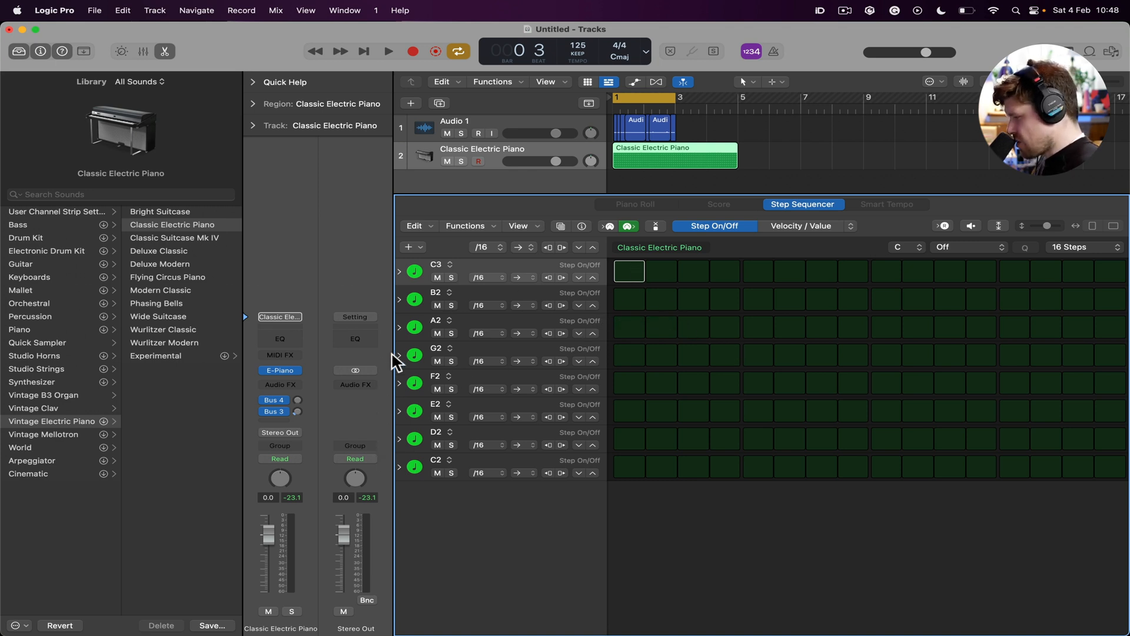
Step: Look over the pattern's length, step rate, playback mode and swing settings in the Step Sequencer inspector, leaving the inspector hidden
left_click(582, 226)
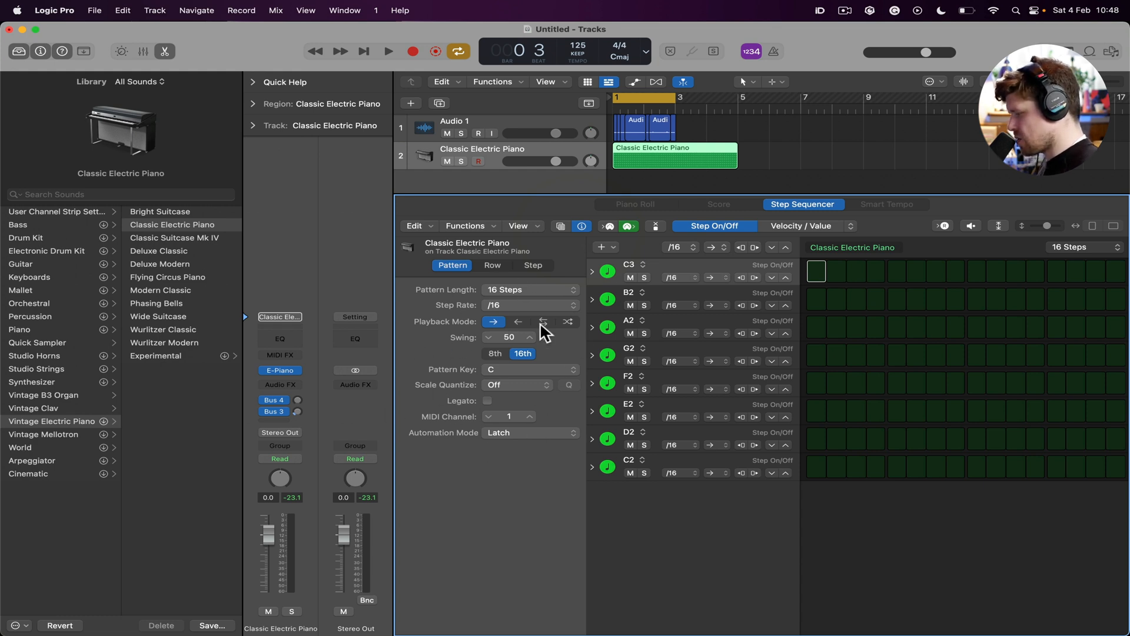
left_click(582, 226)
left_click(581, 226)
left_click(582, 226)
left_click(582, 226)
left_click(582, 227)
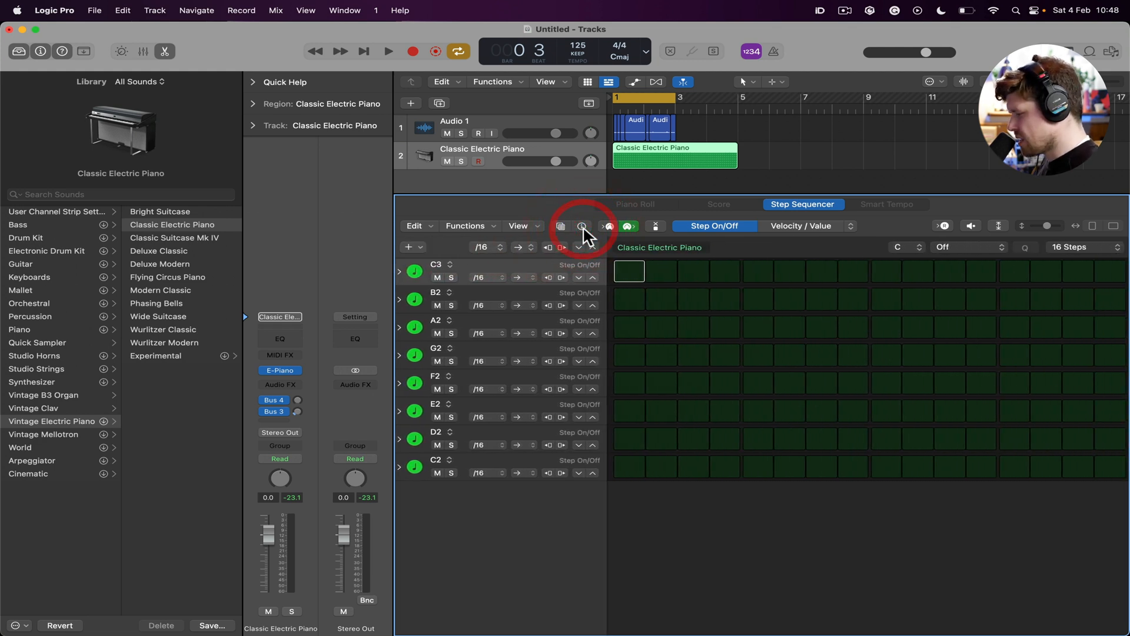
Step: Expand the A2 row, add a Note subrow, review the other subrow parameters and collapse the row
left_click(399, 327)
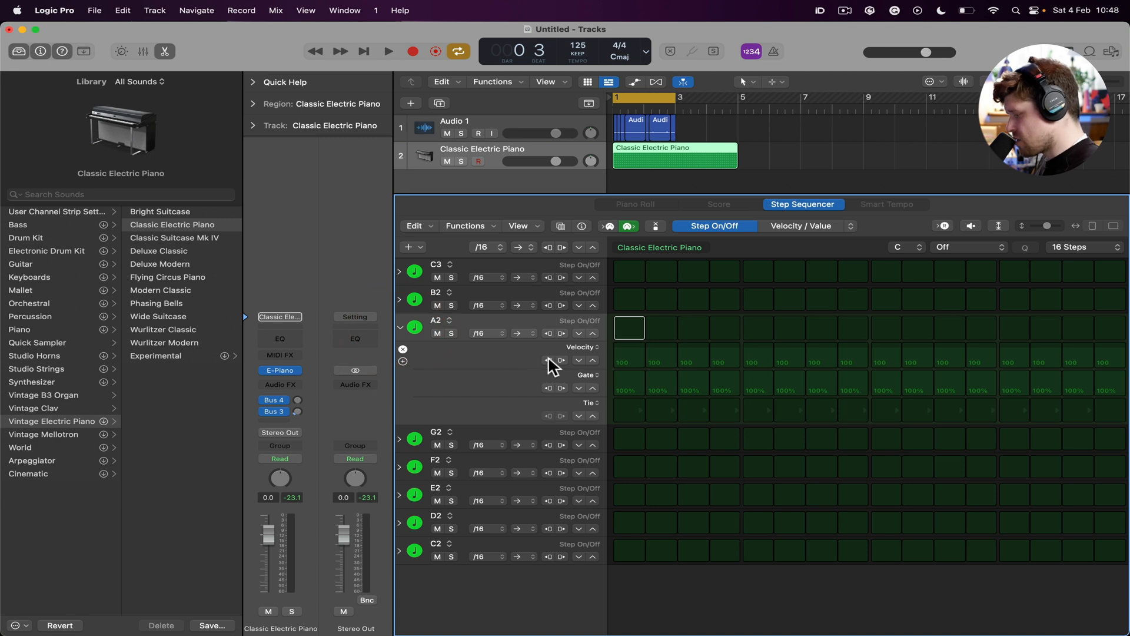
left_click(403, 360)
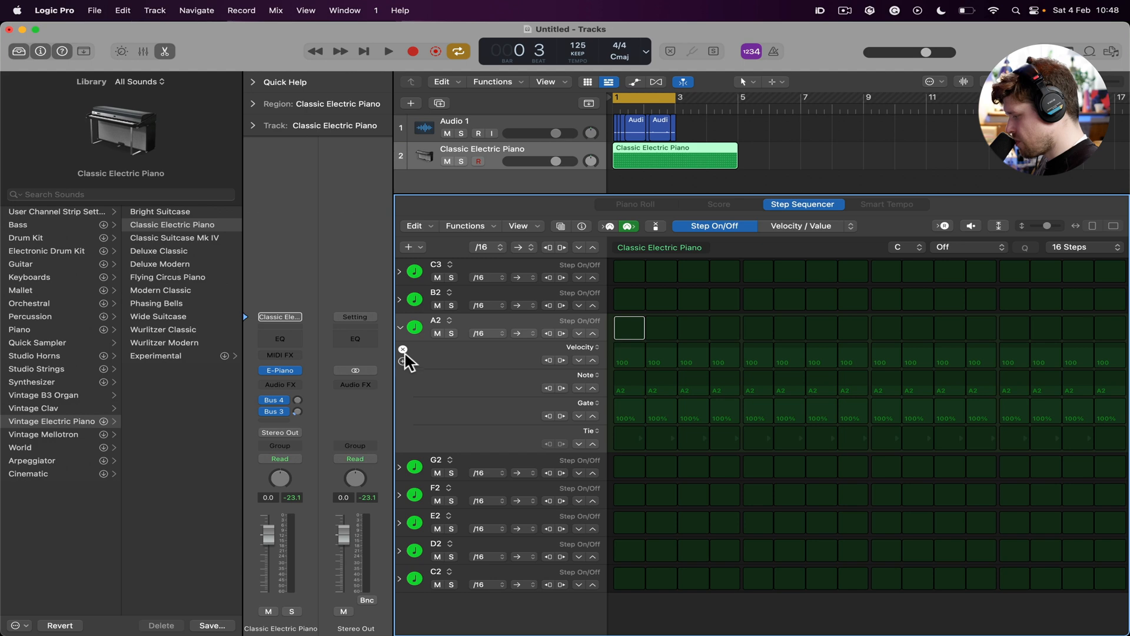
left_click(583, 347)
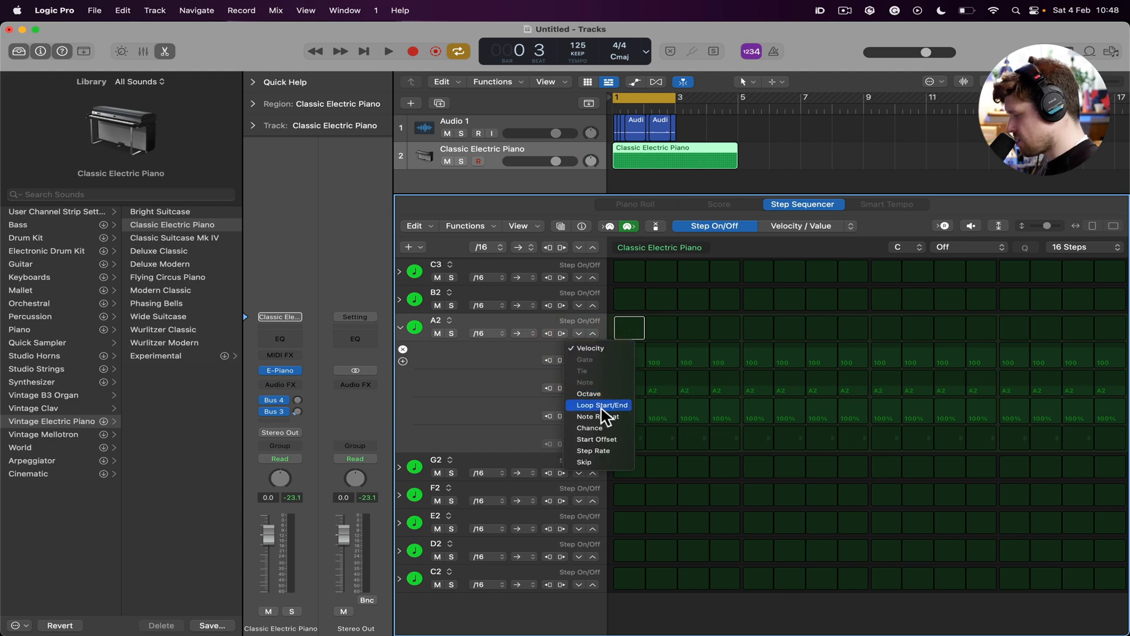
left_click(494, 360)
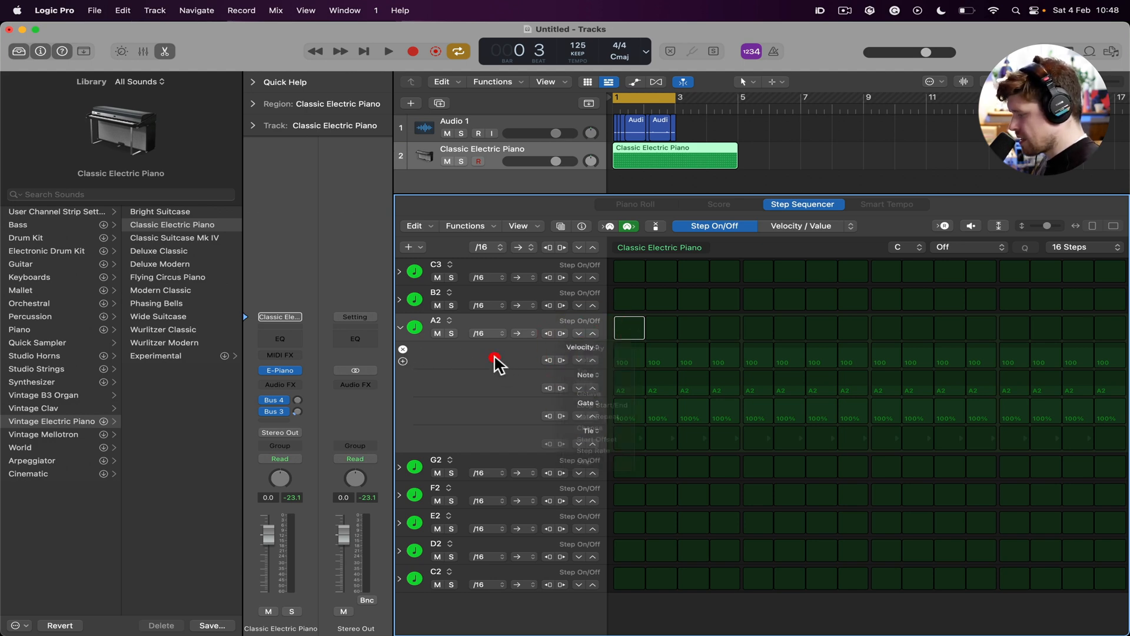
left_click(400, 328)
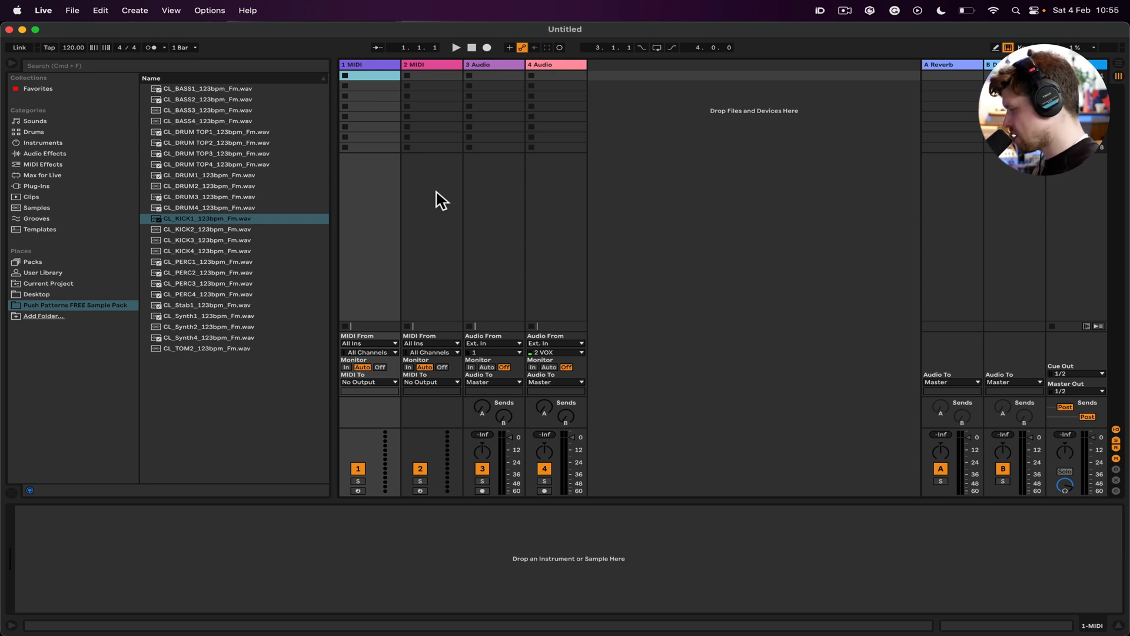
Step: In Ableton Live's Session View, create a new audio track from CL_KICK1_123bpm_Fm.wav and launch its clip
left_click_drag(171, 218, 620, 70)
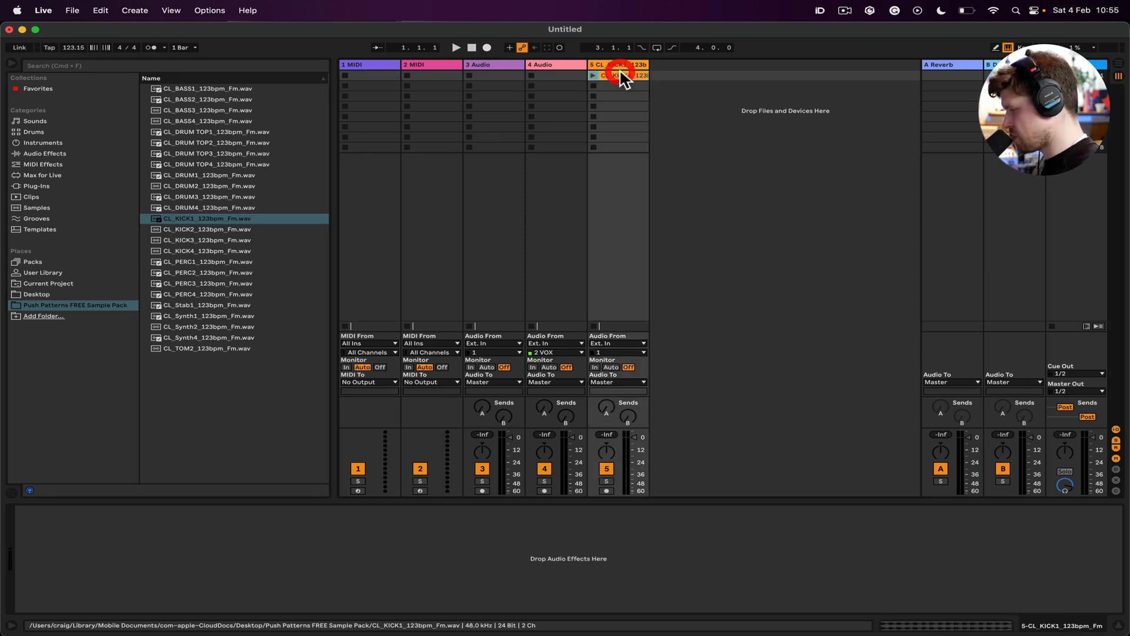
left_click(593, 75)
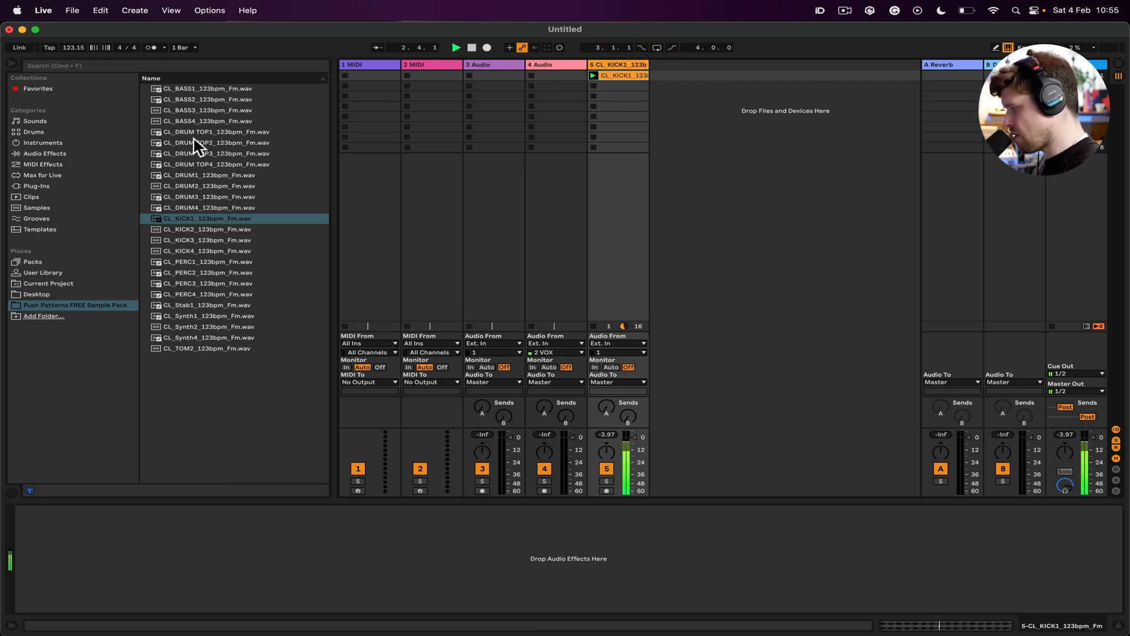
left_click(592, 86)
left_click(593, 75)
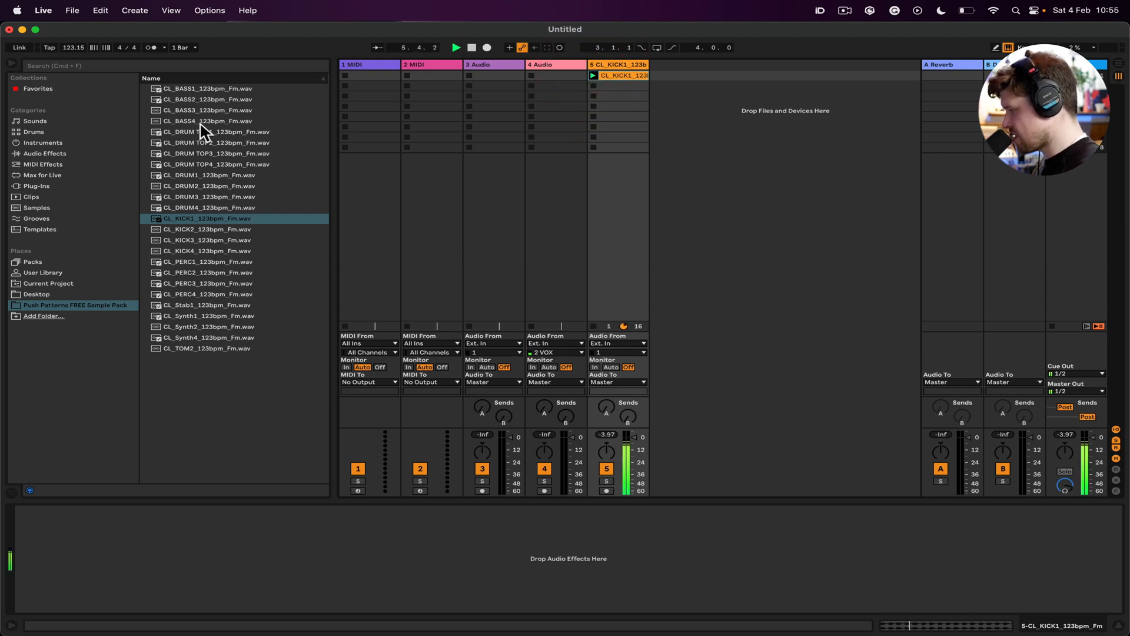
Step: Add CL_BASS1_123bpm_Fm.wav and CL_DRUM TOP1_123bpm_Fm.wav on their own new audio tracks and launch both clips
left_click_drag(182, 89, 671, 75)
left_click(656, 76)
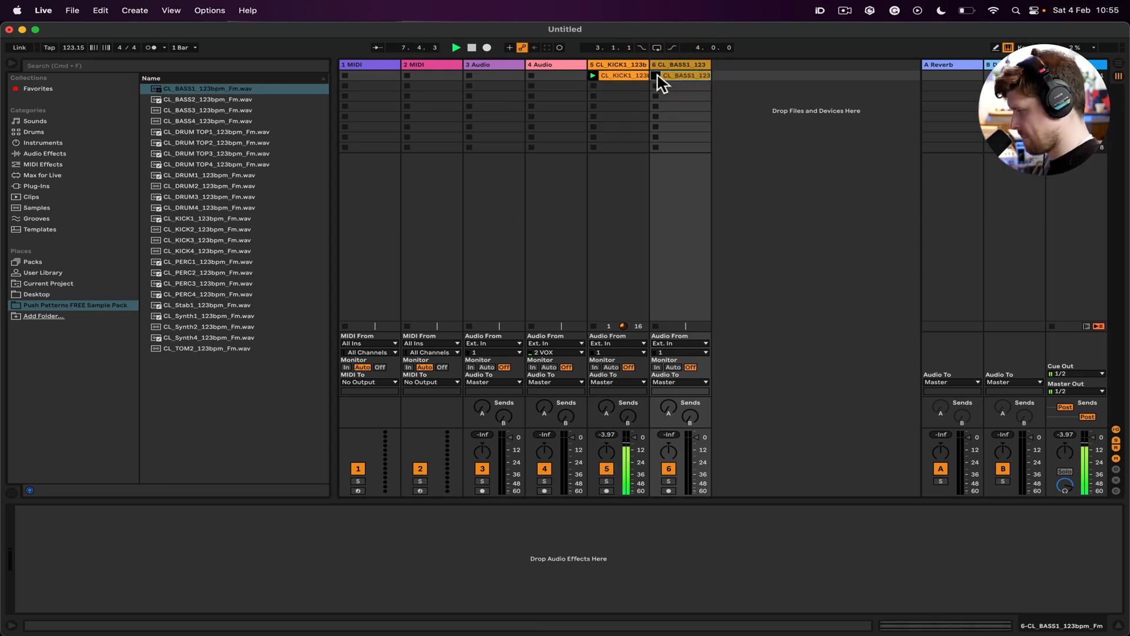
left_click_drag(194, 131, 730, 85)
left_click(718, 76)
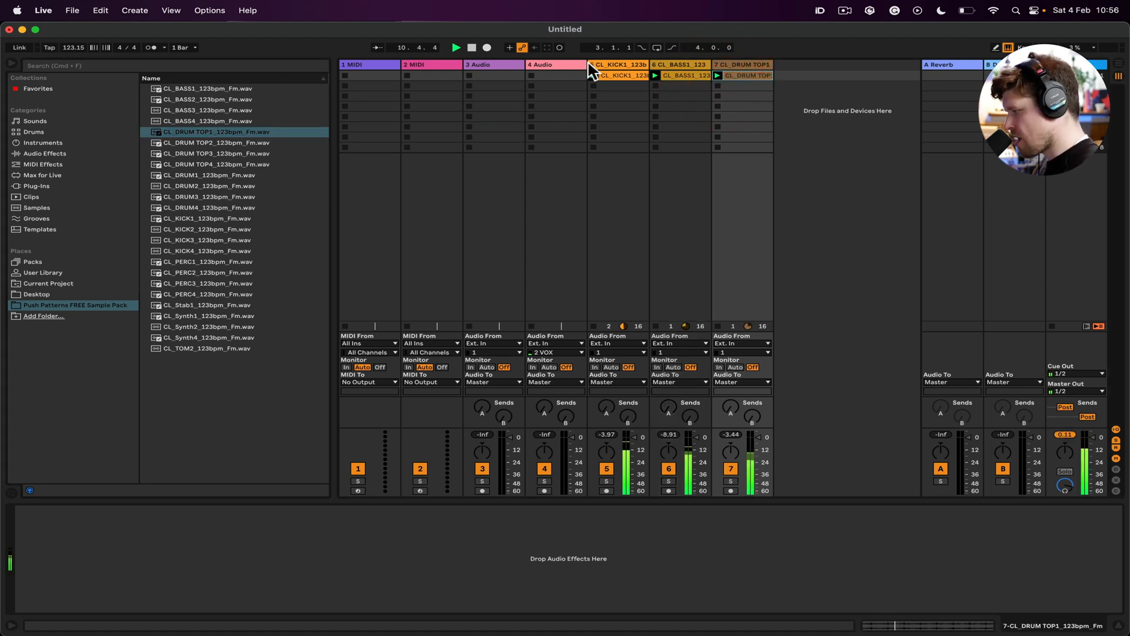
Step: Record a Session View performance that stops and relaunches the bass and drum top clips, and return the tracks to Arrangement playback
left_click(486, 48)
left_click(657, 87)
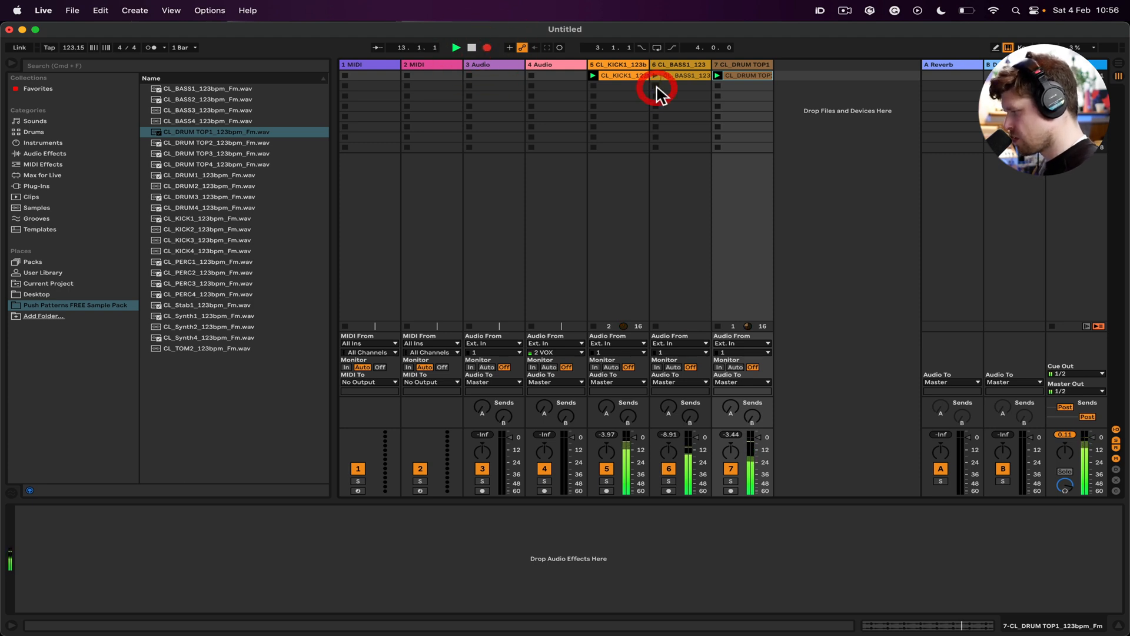
left_click(657, 79)
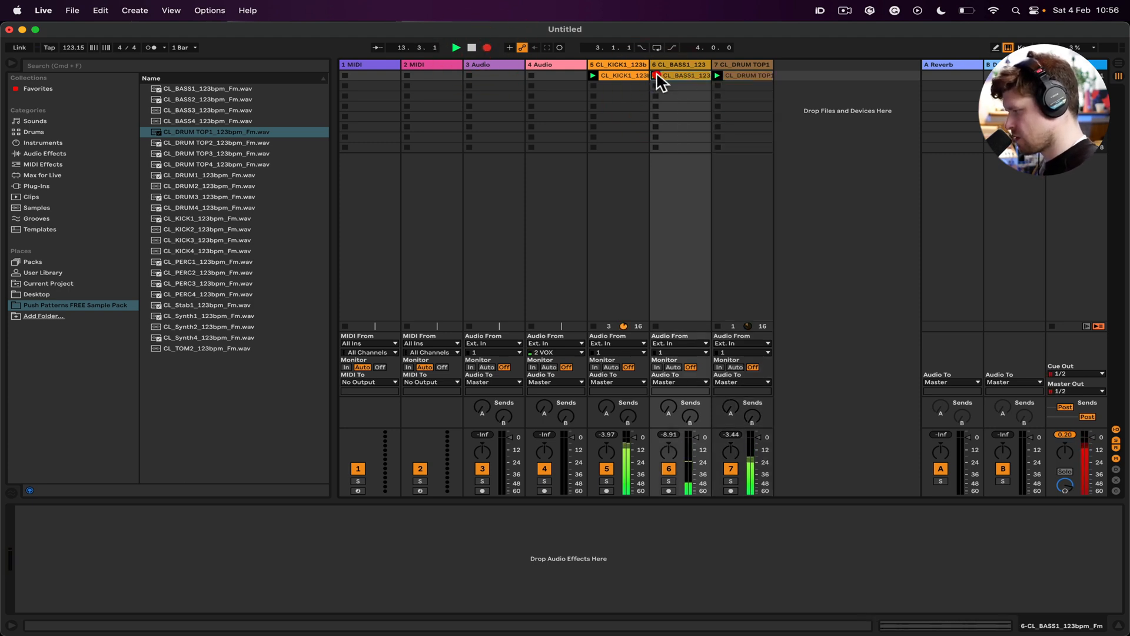
left_click(718, 86)
left_click(718, 75)
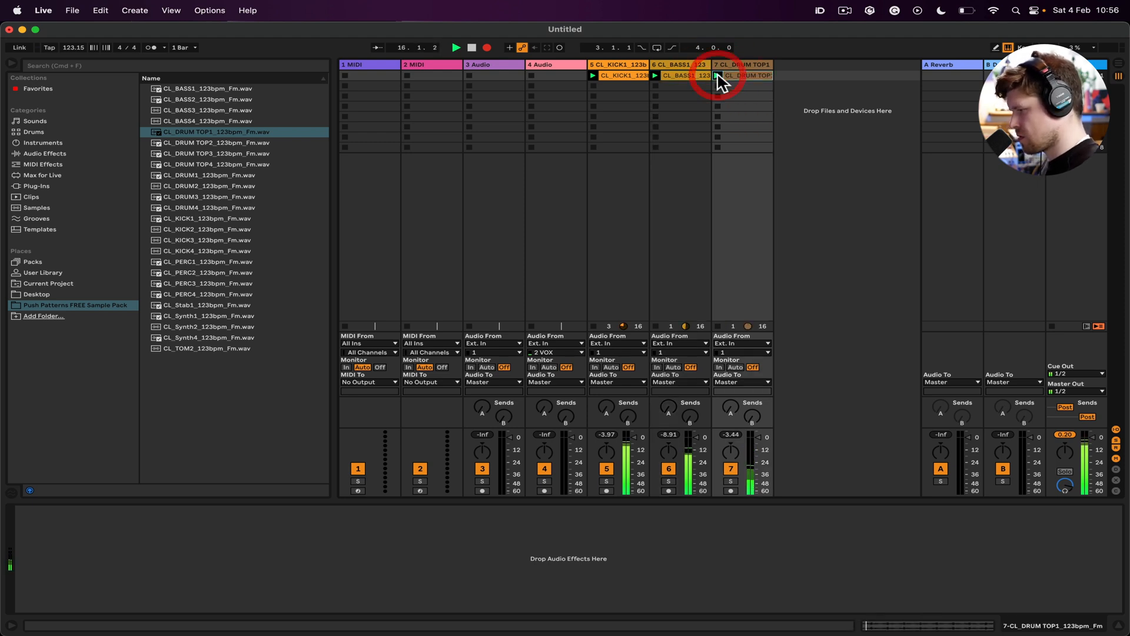
key("space")
left_click(1119, 64)
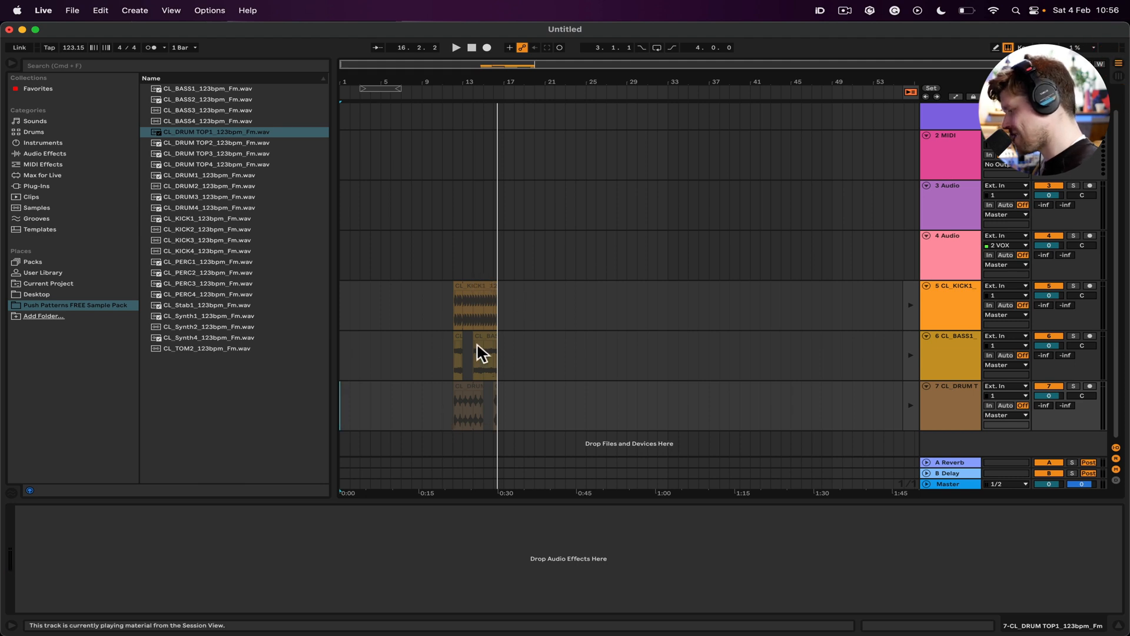
left_click(911, 93)
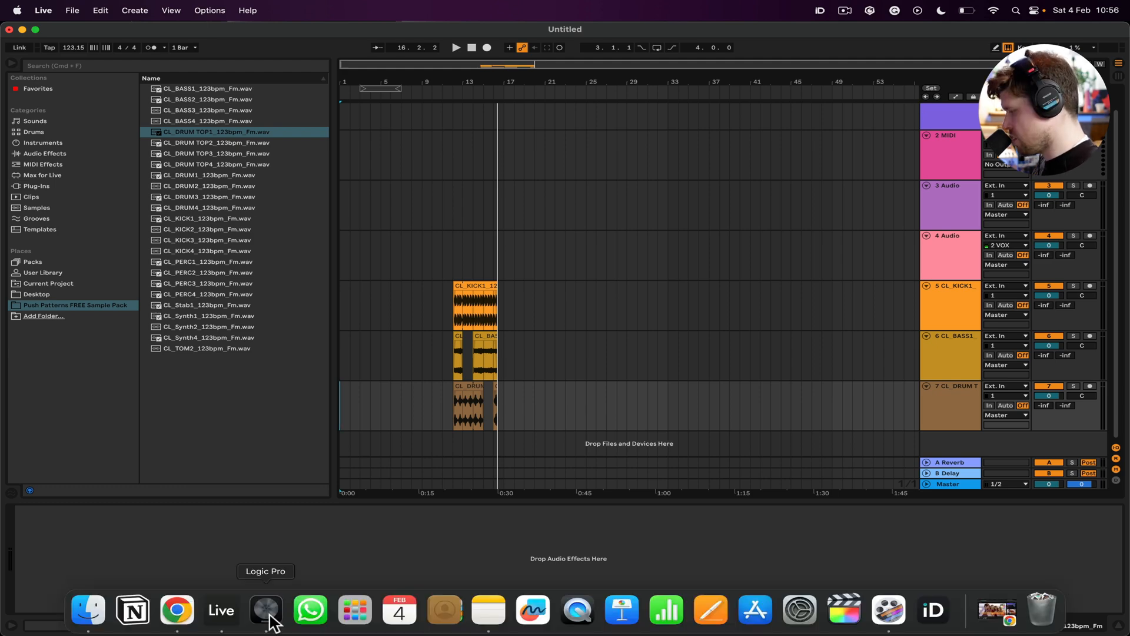
Step: Switch to Logic Pro and show the Live Loops grid alongside the tracks area
left_click(268, 615)
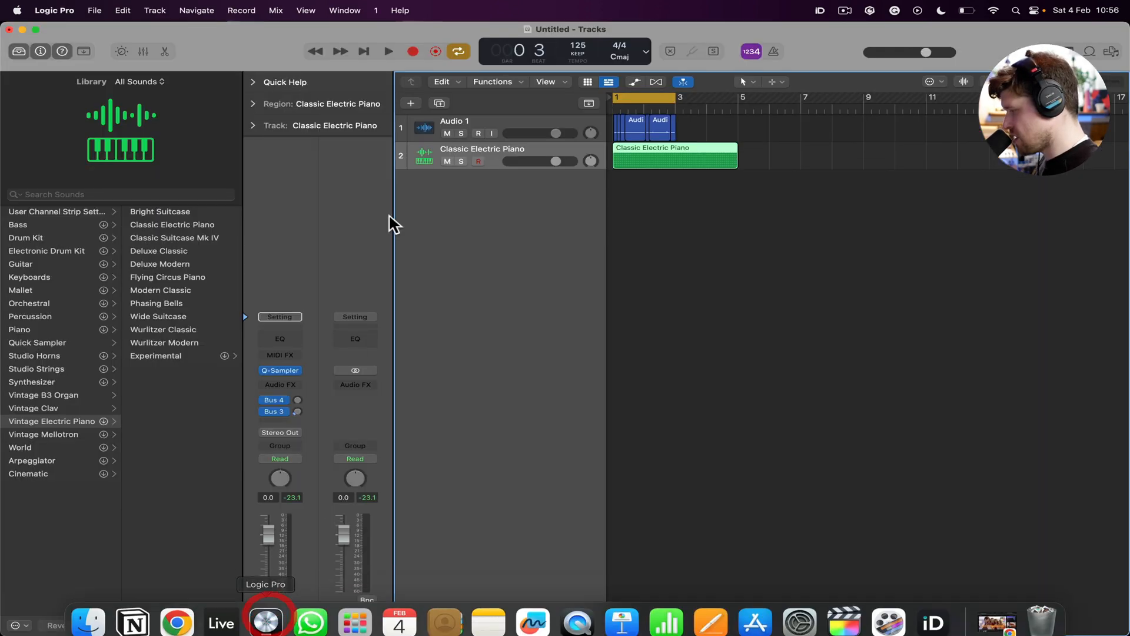
left_click(588, 82)
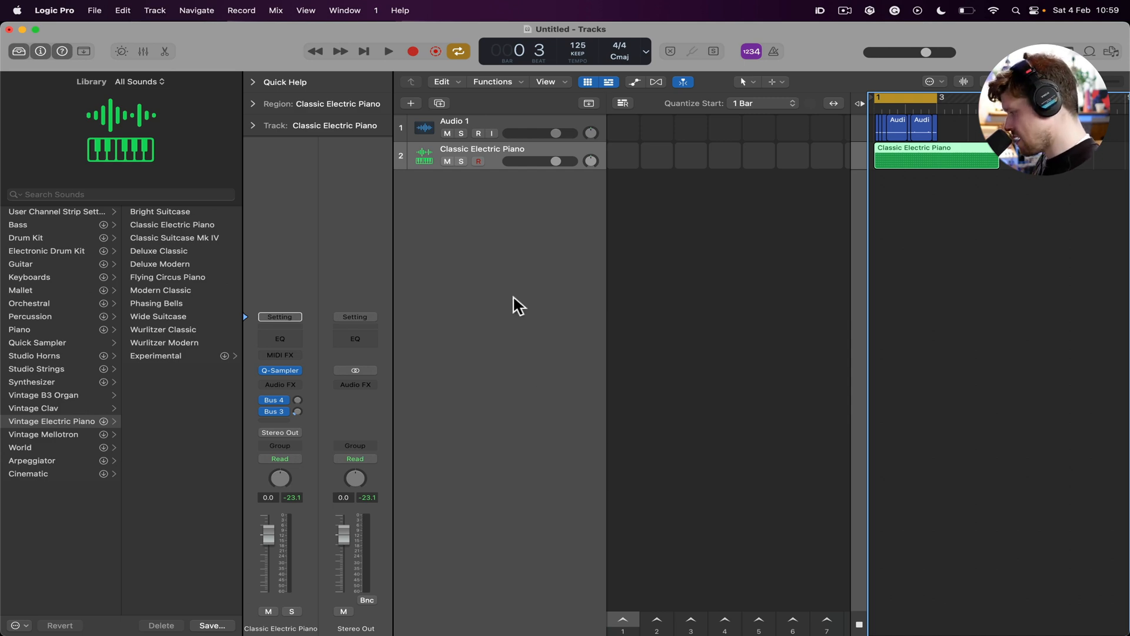
Step: Create a Drummer track with the Rock genre on Output 1 + 2
left_click(410, 103)
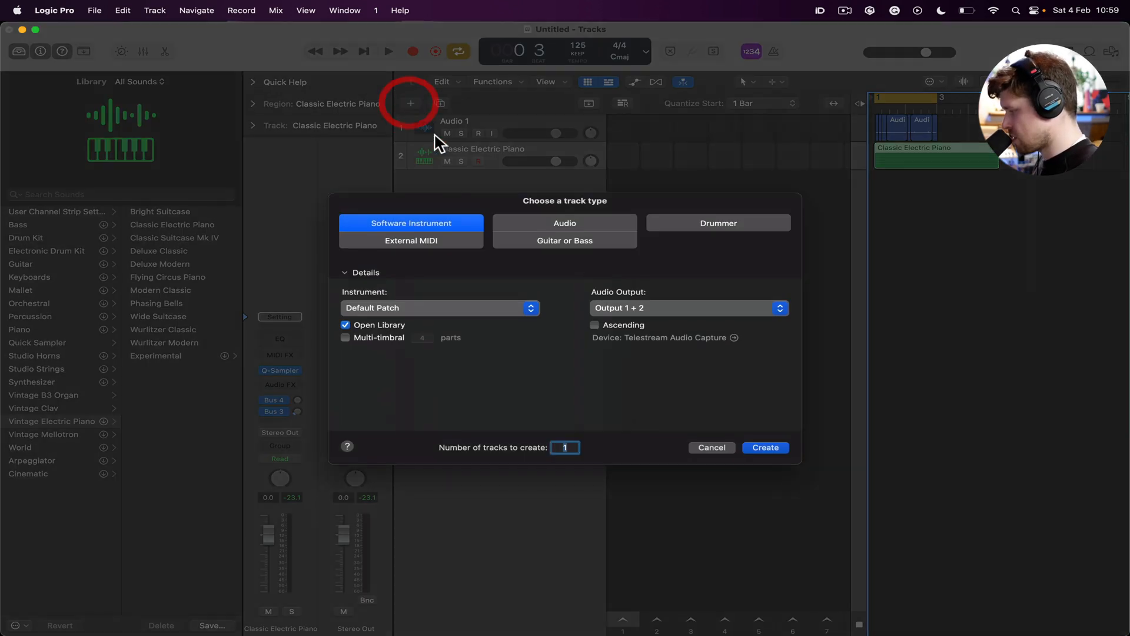
left_click(713, 235)
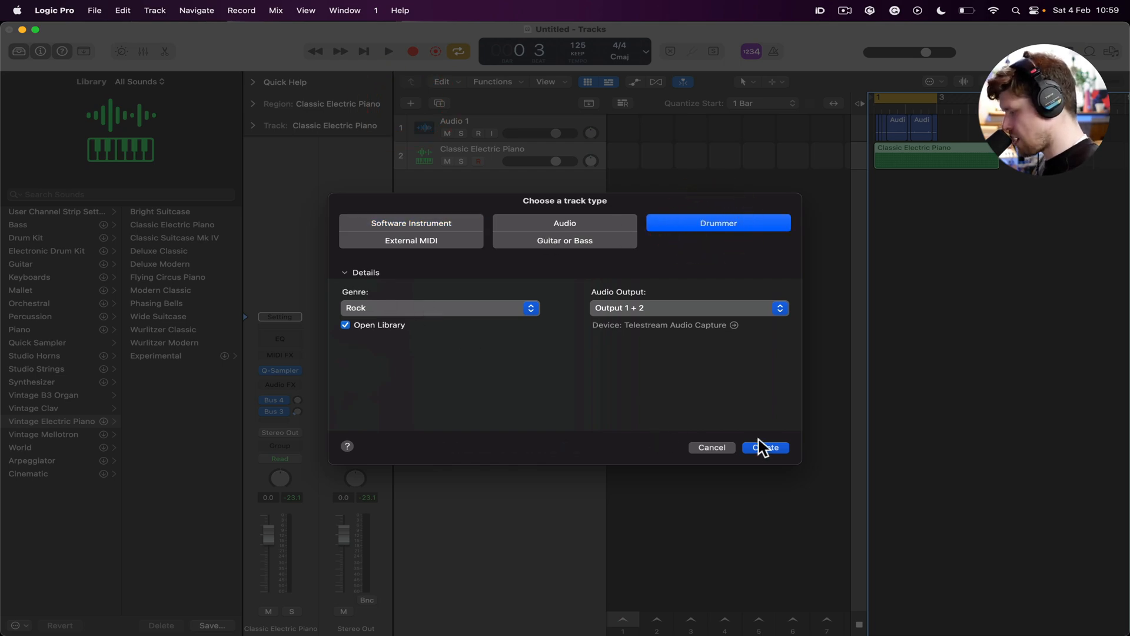
left_click(776, 453)
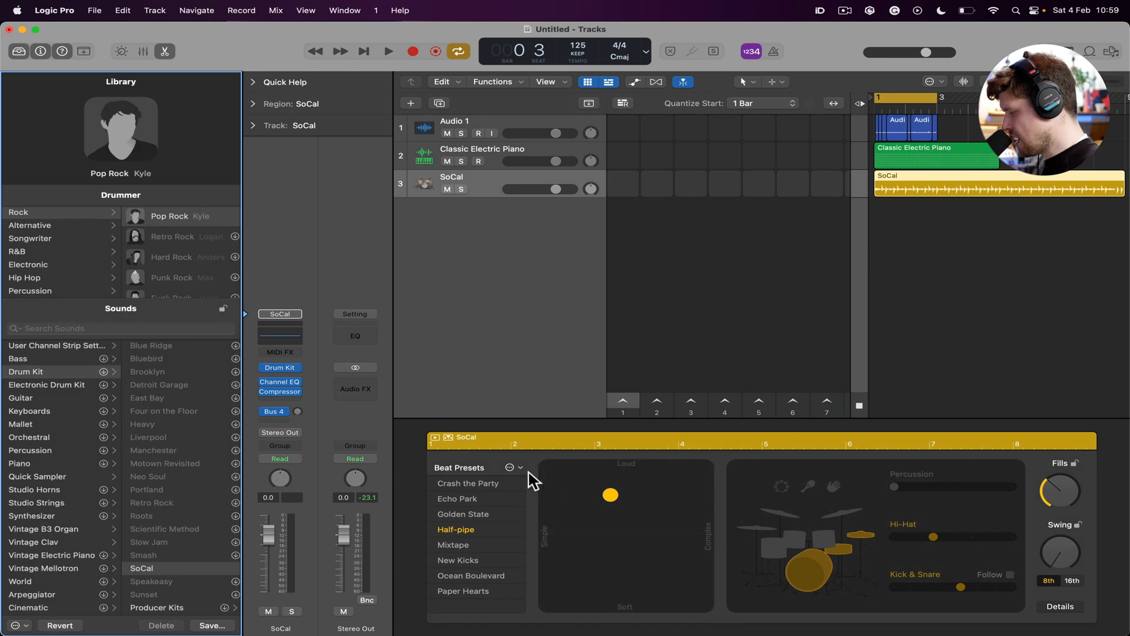
Step: Move the SoCal drummer's beat to the loudest, most complex corner of the performance pad and audition the result
left_click_drag(613, 496, 674, 477)
left_click_drag(586, 500, 713, 484)
left_click(801, 398)
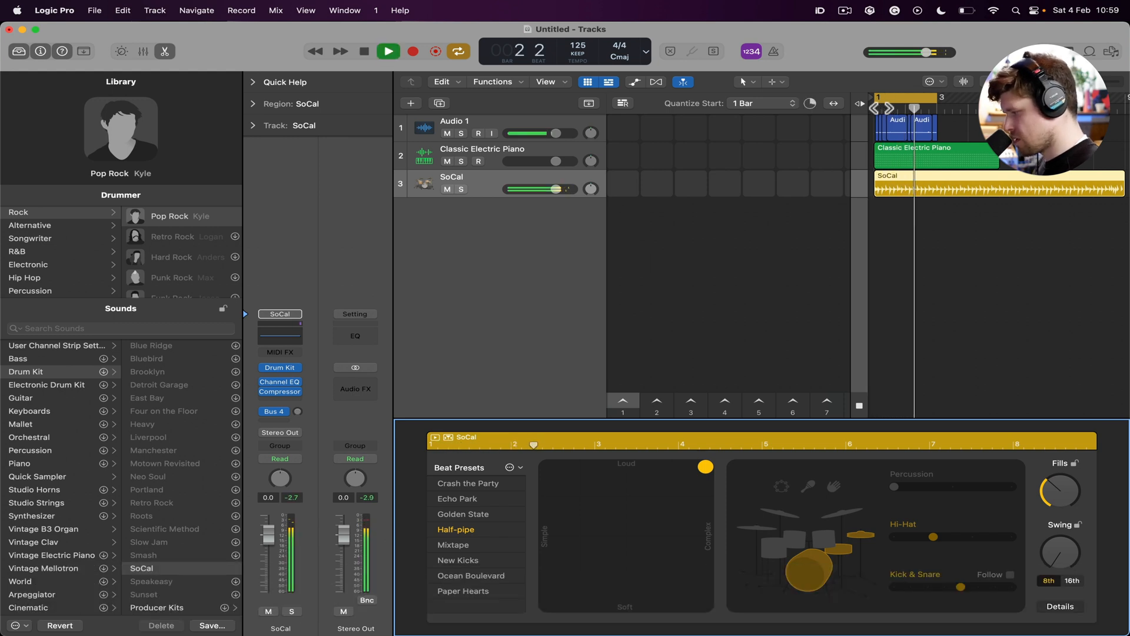
key("space")
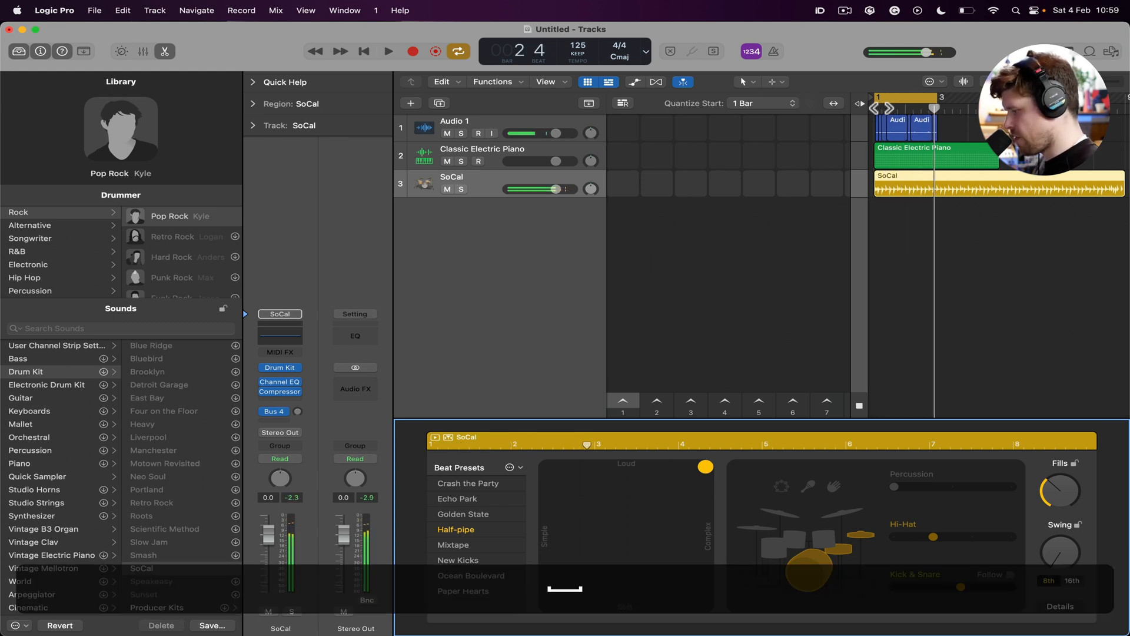
Step: Browse the 04 Voice presets in the Library for the Audio 1 track, and open the Loop Browser
mouse_move(223, 618)
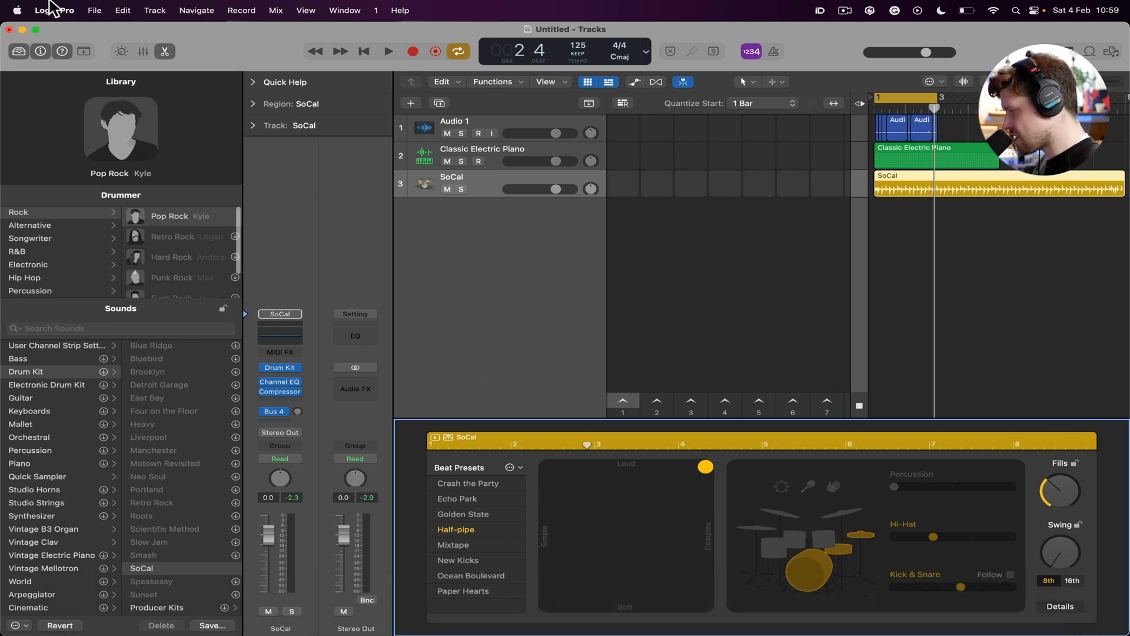
left_click(19, 50)
left_click(19, 51)
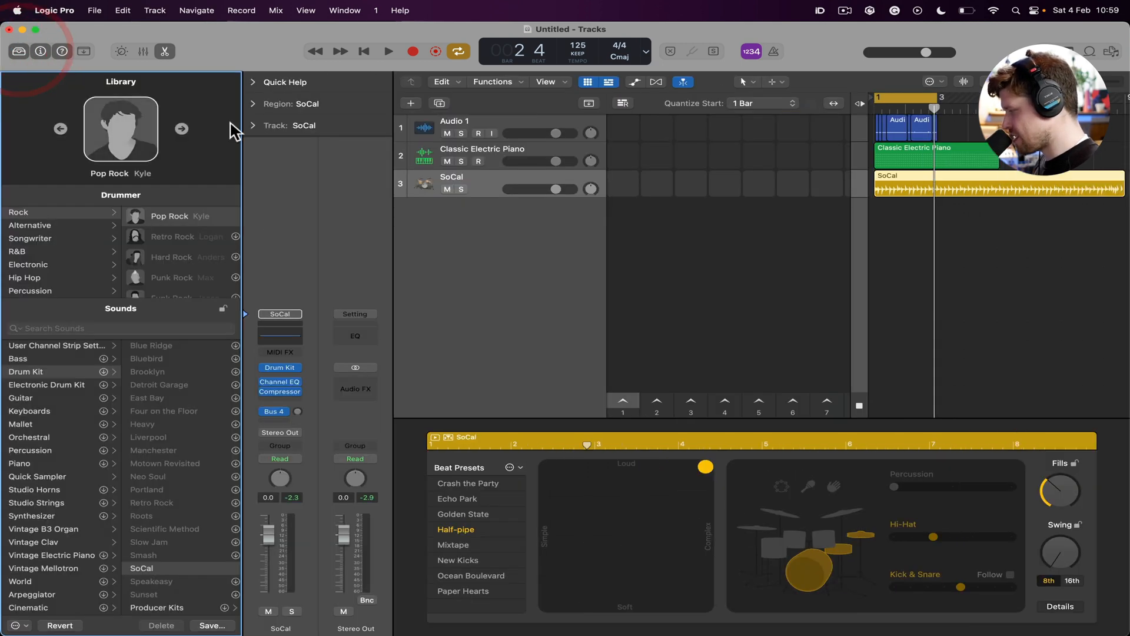
left_click(424, 126)
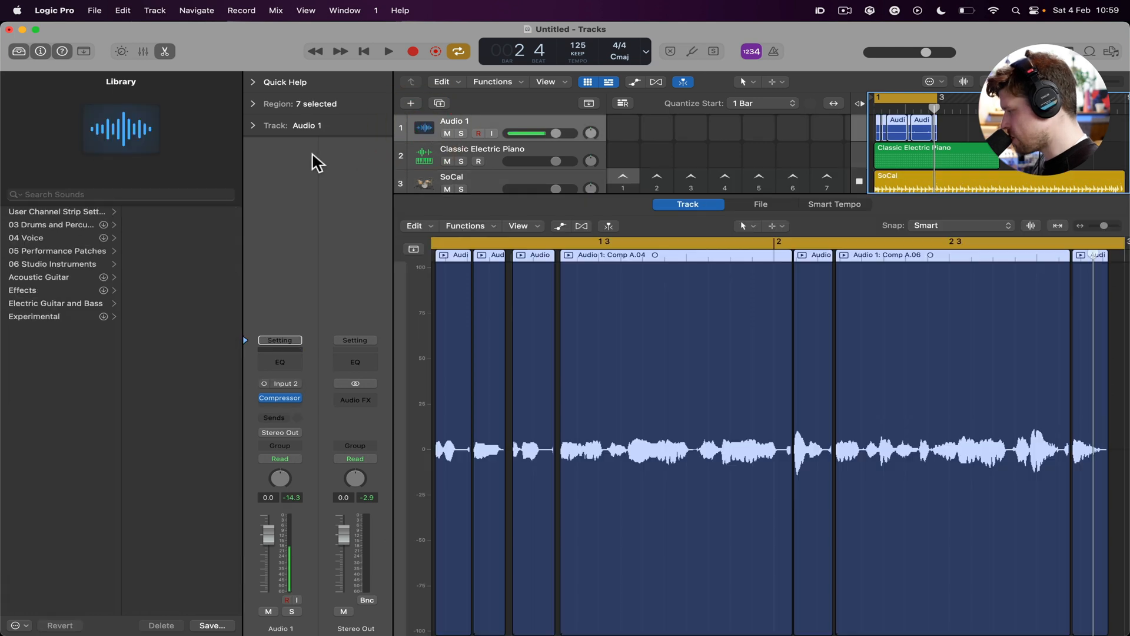
left_click(37, 238)
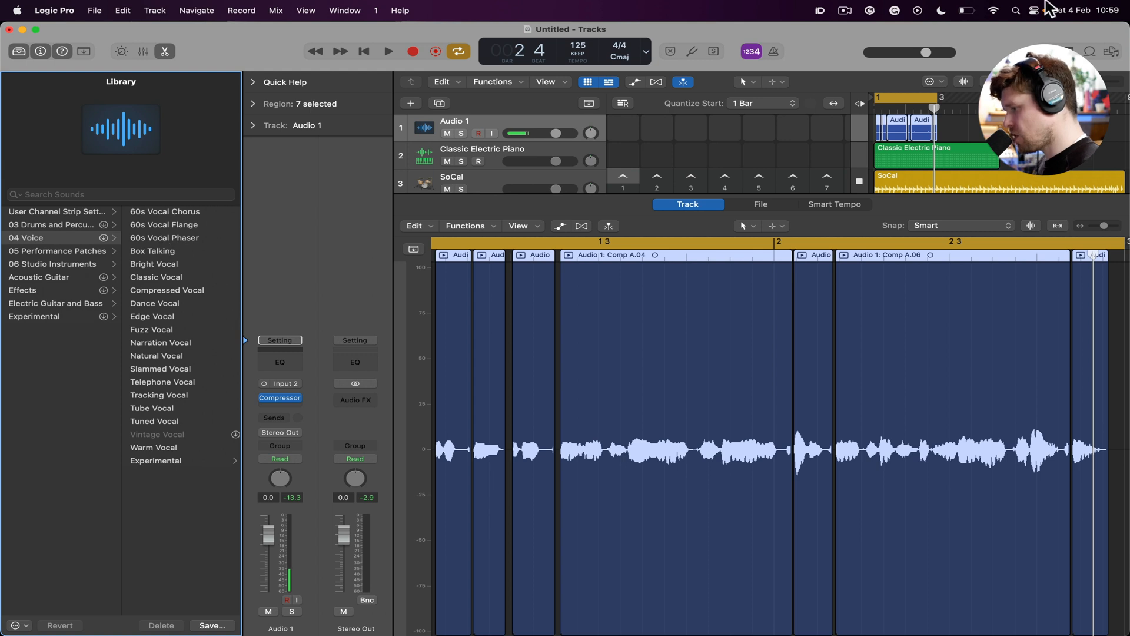
left_click(1090, 52)
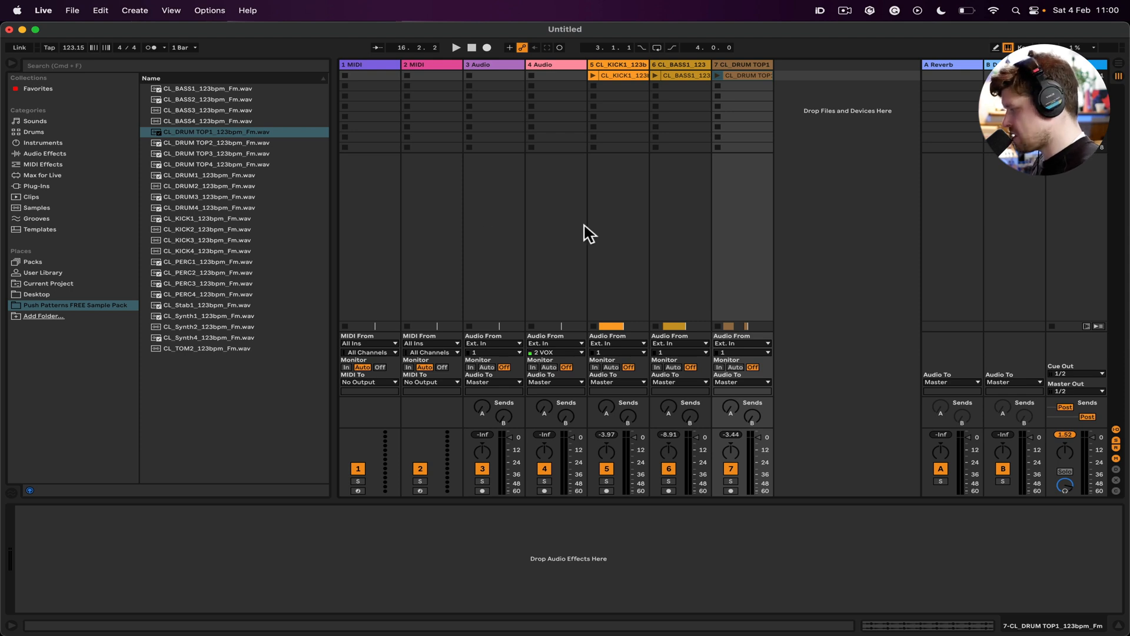
Step: Show the Max for Live devices in Ableton Live's browser
left_click(41, 176)
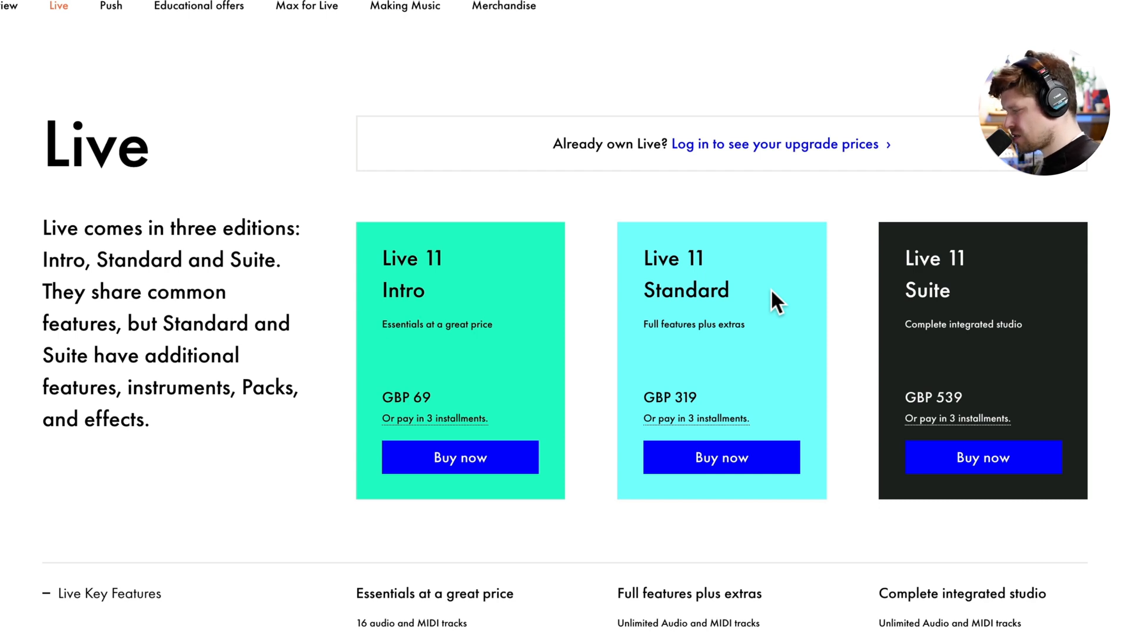
Step: On the Ableton website, view the student and teacher prices for Live 11 Intro, Standard and Suite
left_click(179, 9)
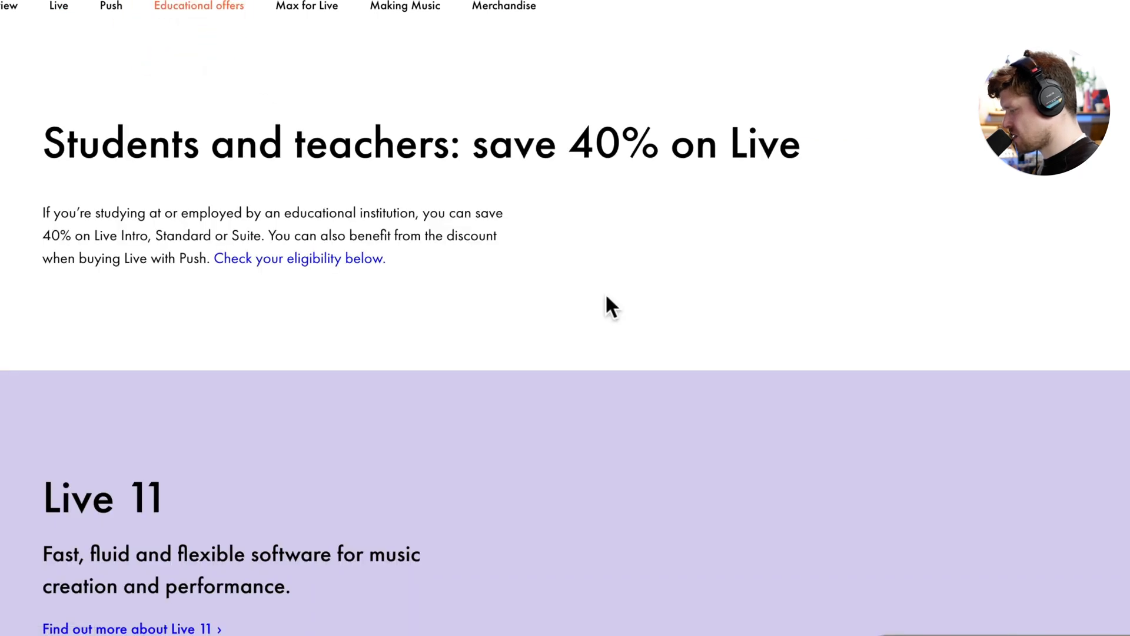
scroll(605, 305, "down", 10)
scroll(605, 305, "up", 1)
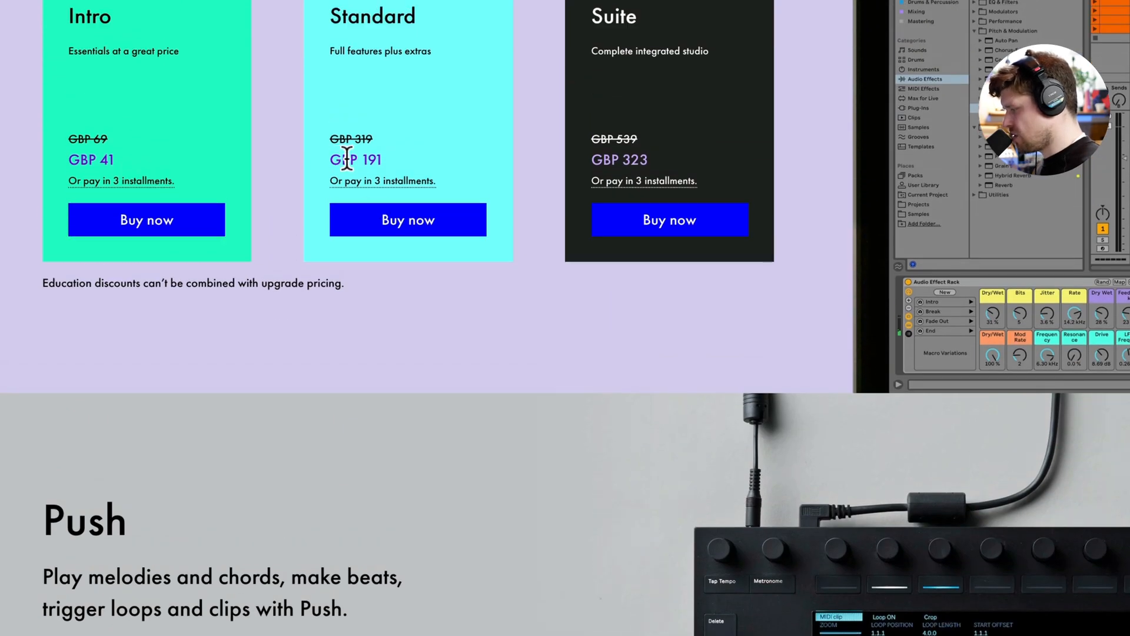